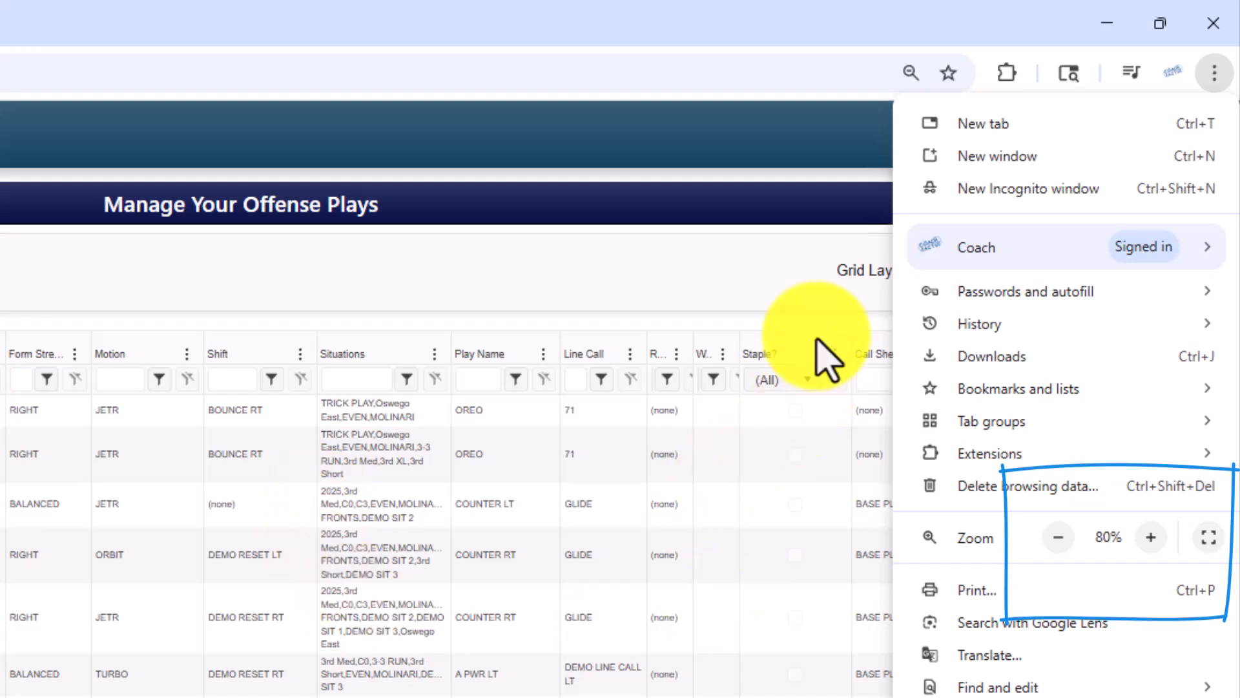
- Collapse the navigation sidebar, and narrow the Play Type column and widen the Situations column in the plays grid
left_click(706, 265)
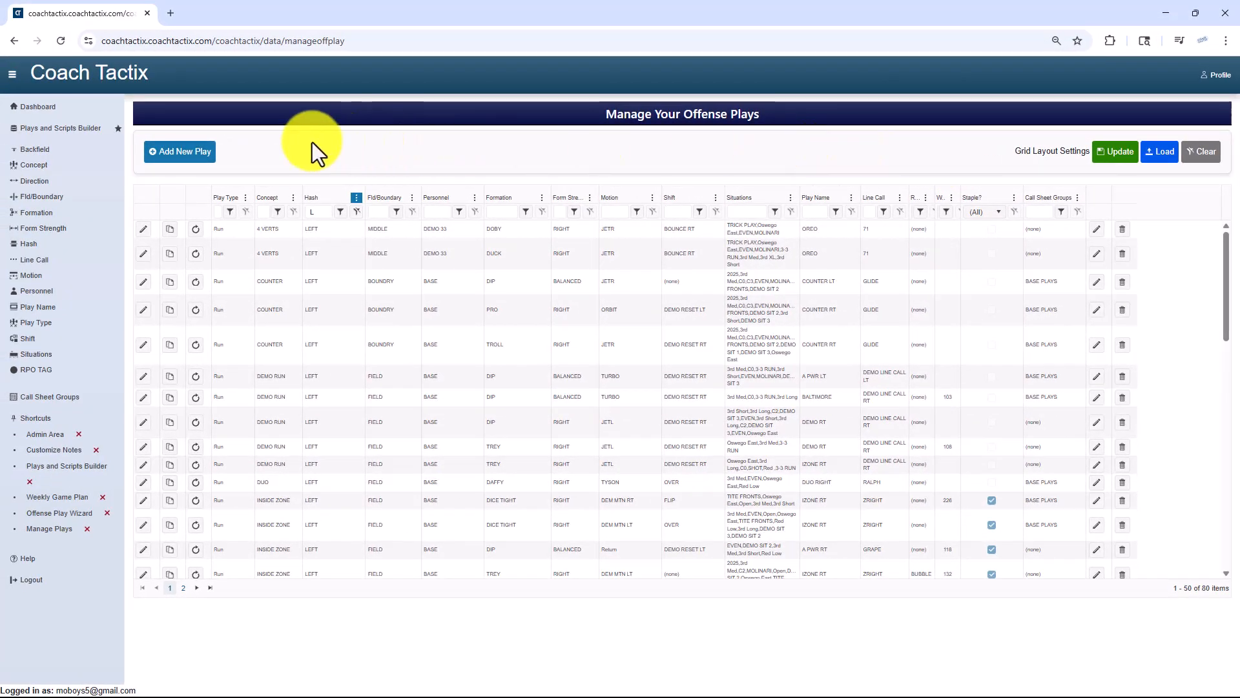
left_click(12, 77)
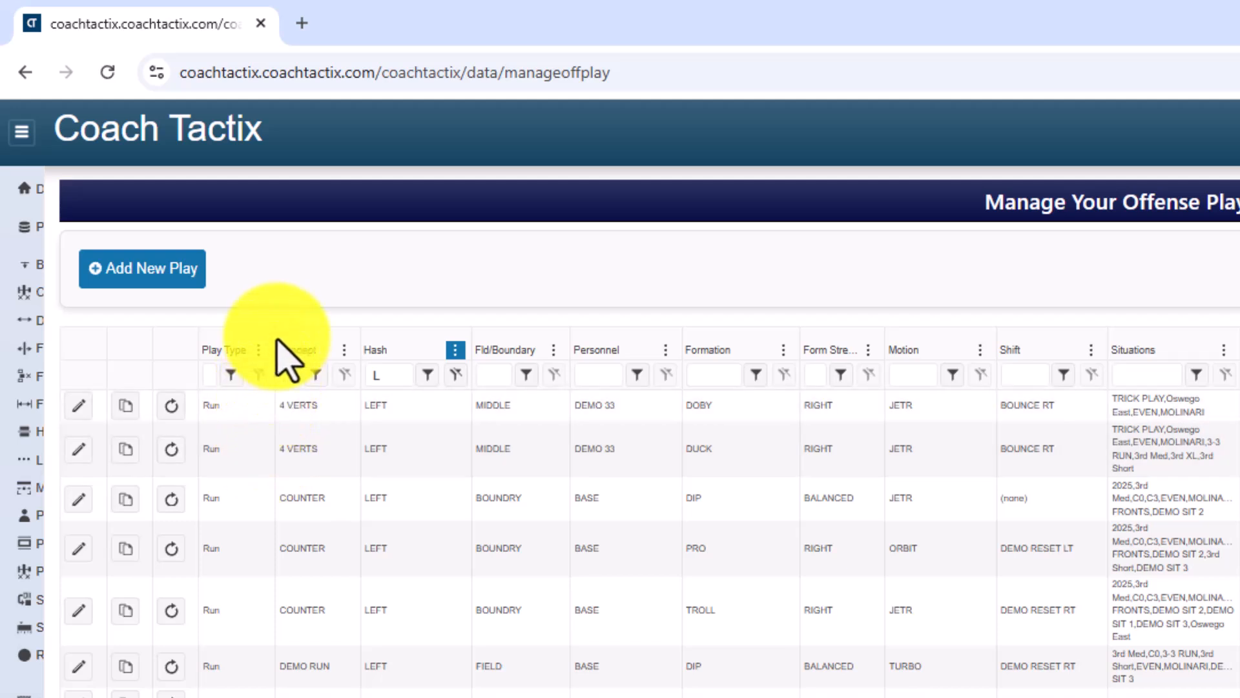
left_click_drag(272, 335, 226, 368)
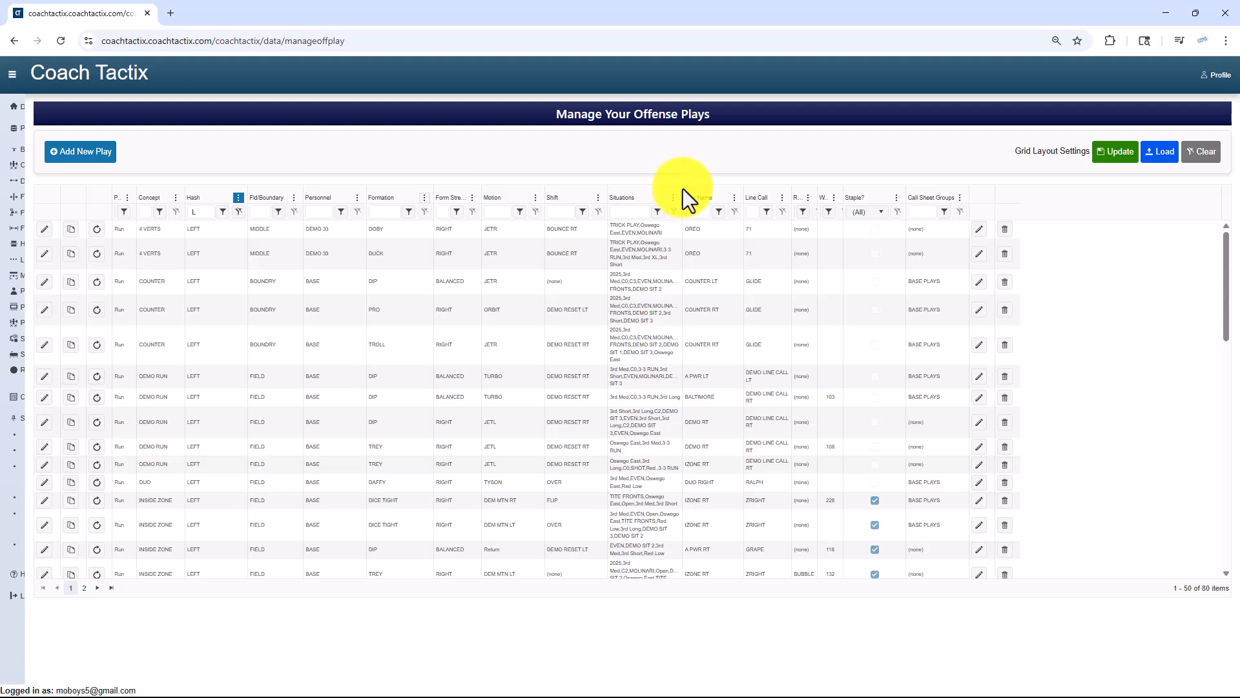
left_click_drag(684, 188, 715, 199)
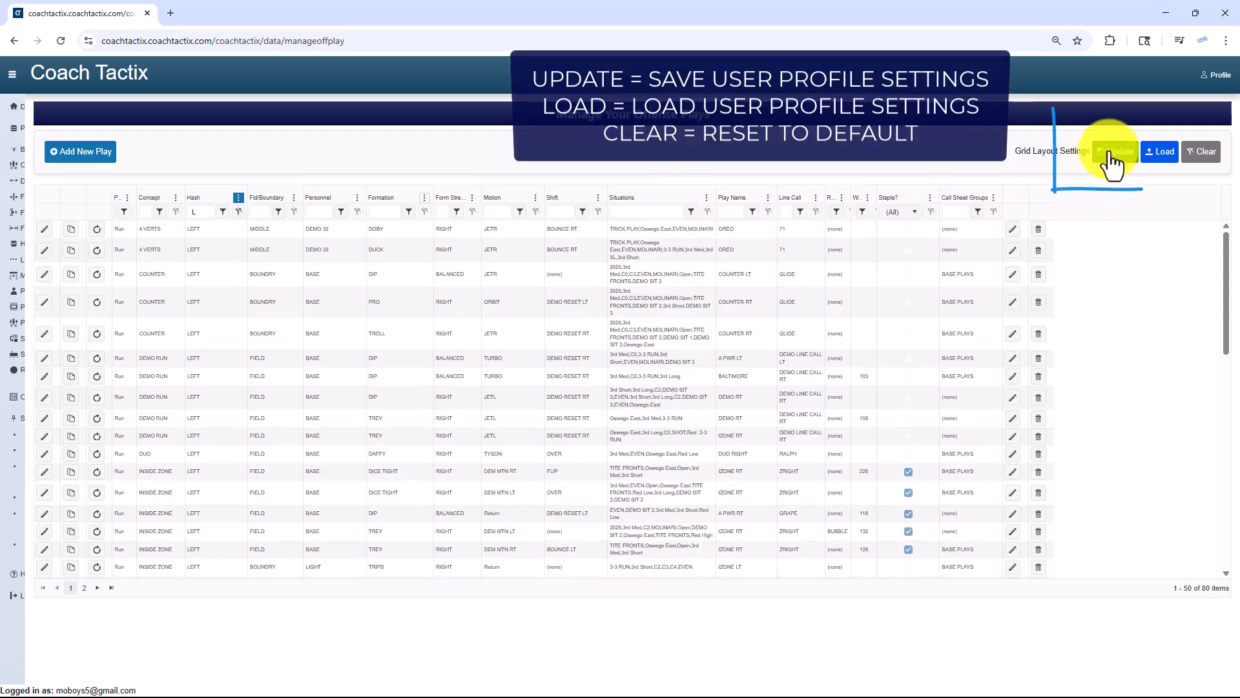
- Save the grid layout settings, widen the Call Sheet Groups column and save the layout again
left_click(1106, 151)
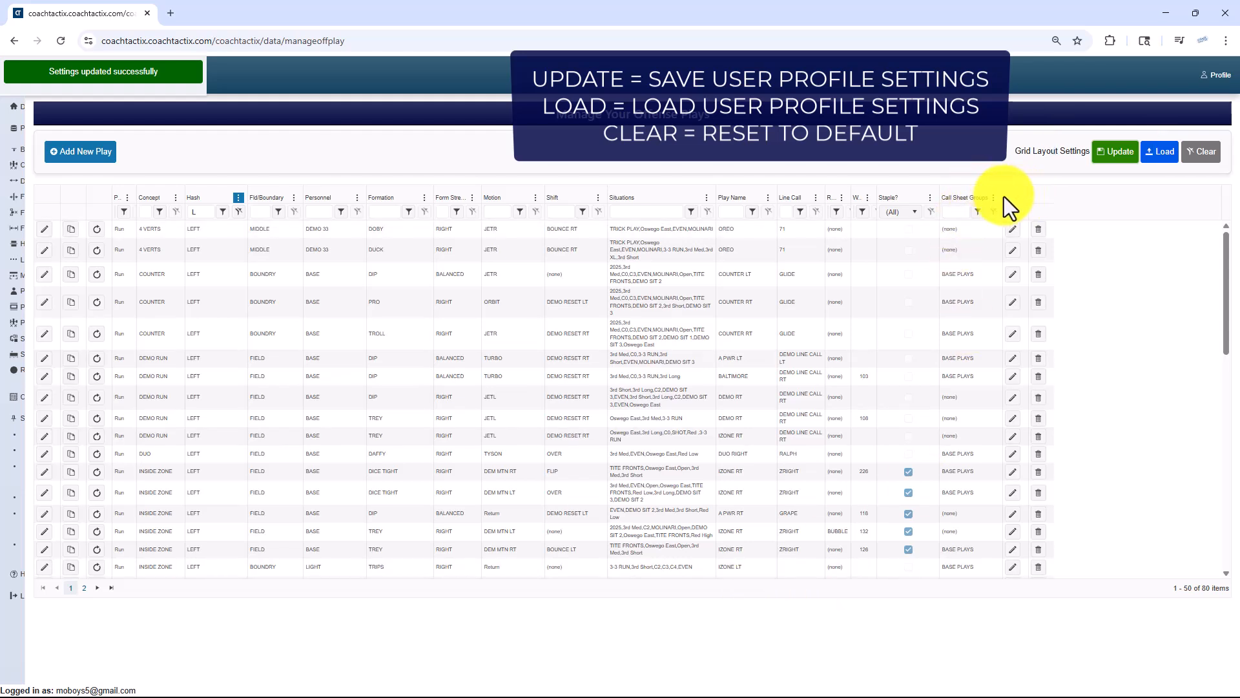
left_click_drag(1002, 197, 1019, 201)
left_click(1114, 158)
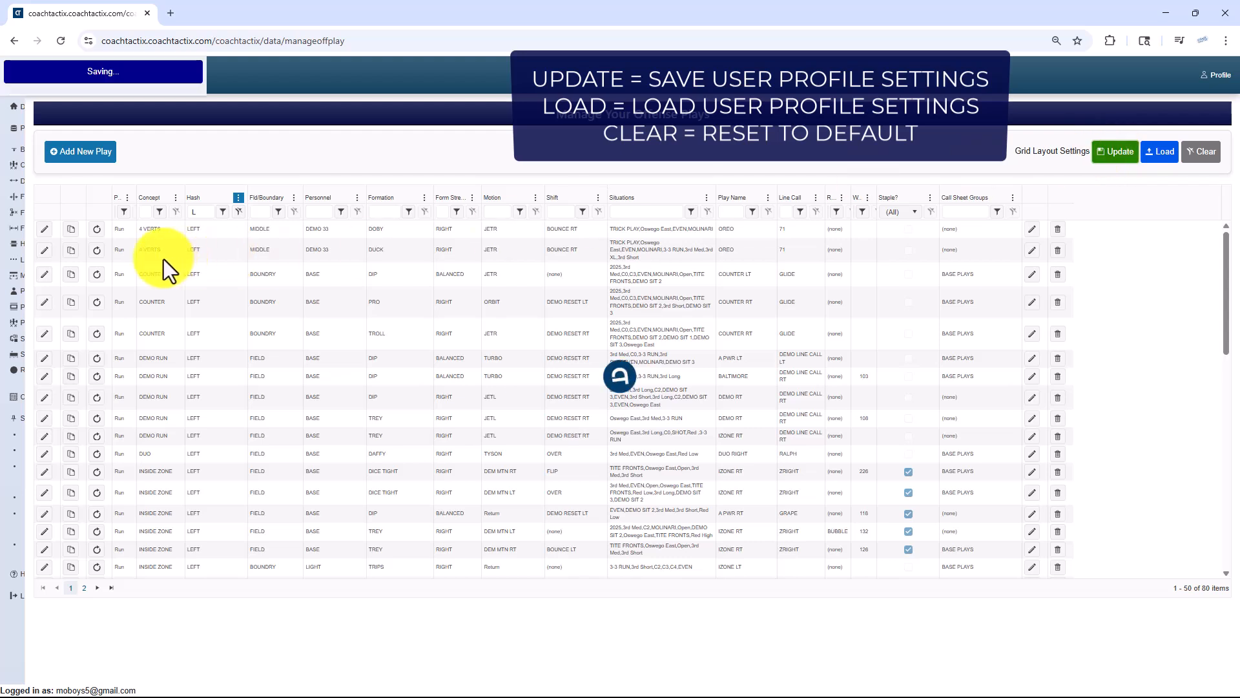
- Visit the Call Sheet Groups page and return to Manage Your Offense Plays by way of the dashboard's Plays and Scripts Builder
left_click(14, 398)
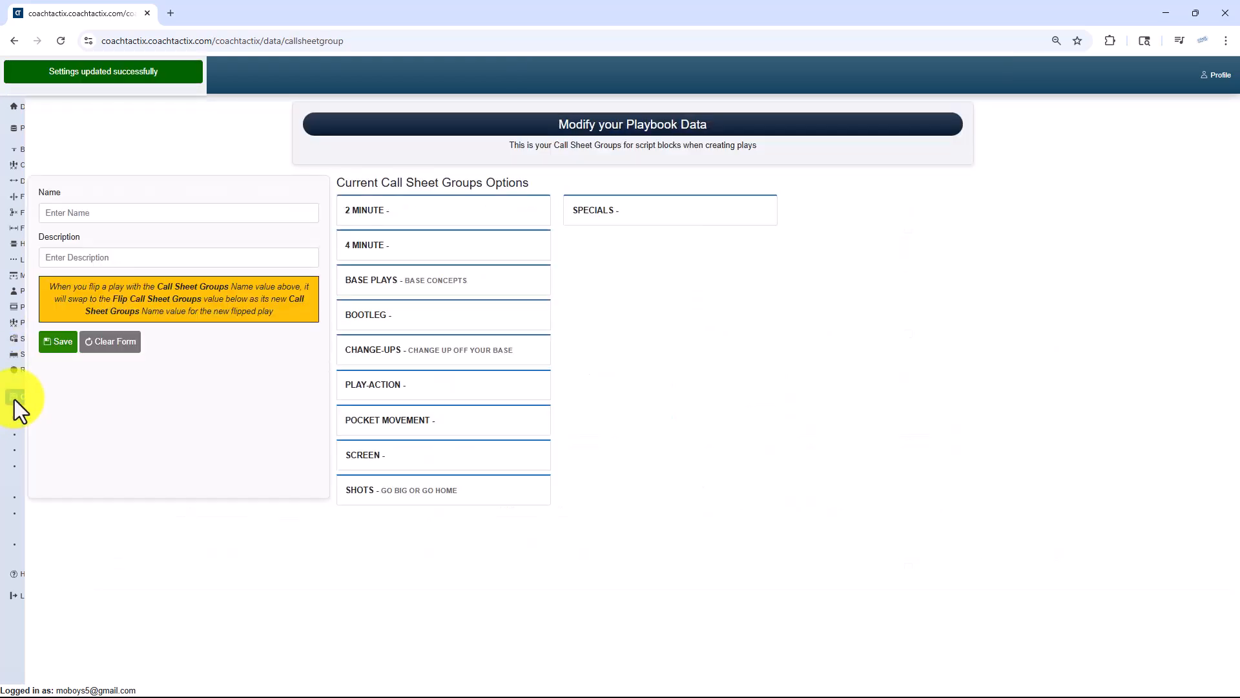
left_click(17, 129)
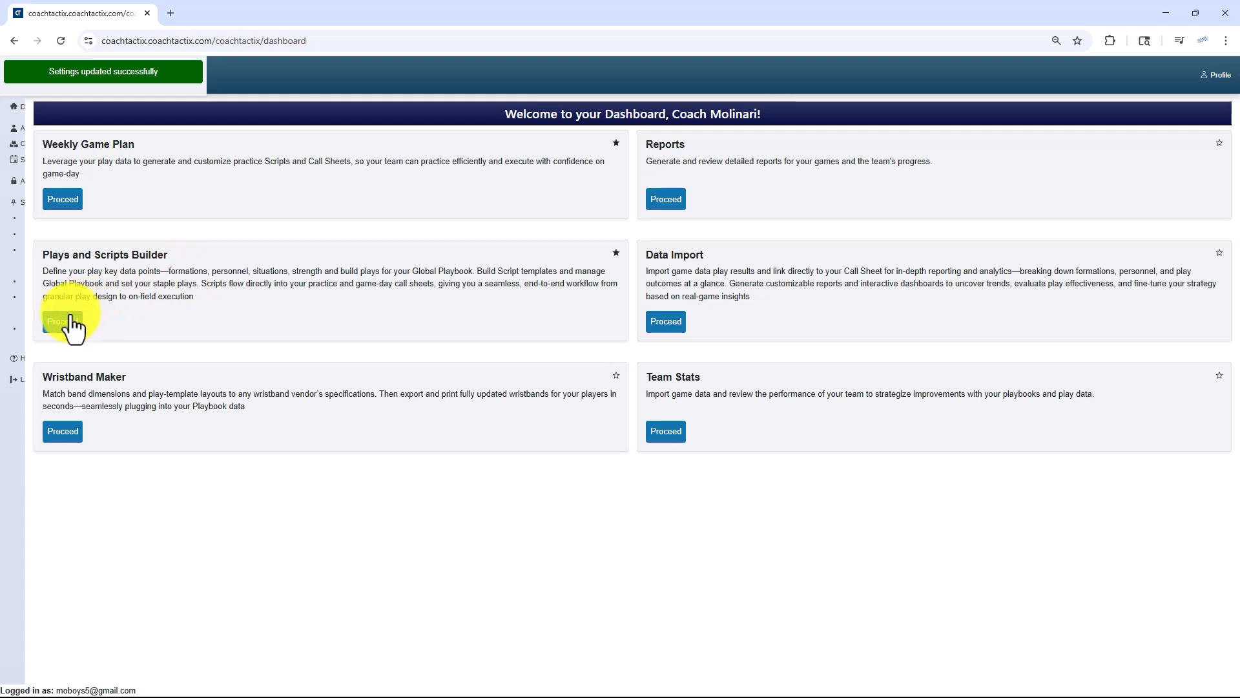
left_click(64, 321)
left_click(657, 203)
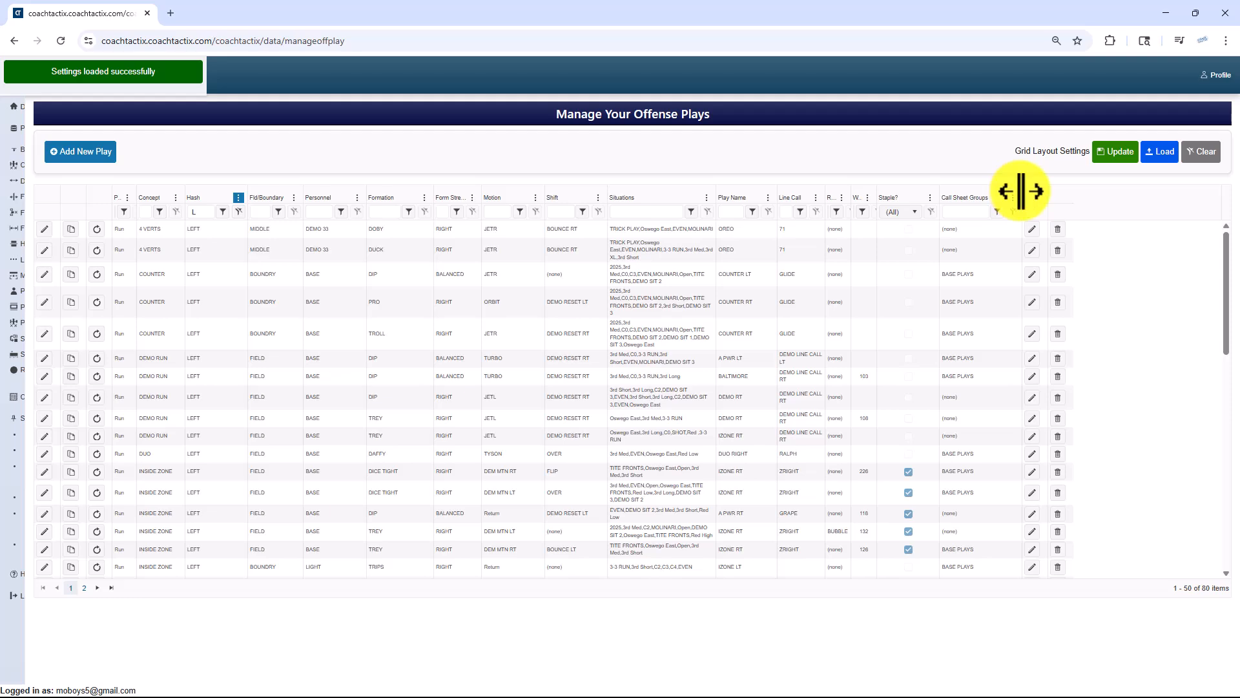
- Show the Direction and Backfield columns and hide Personnel and Call Sheet Groups in the plays grid
left_click_drag(1020, 194, 985, 194)
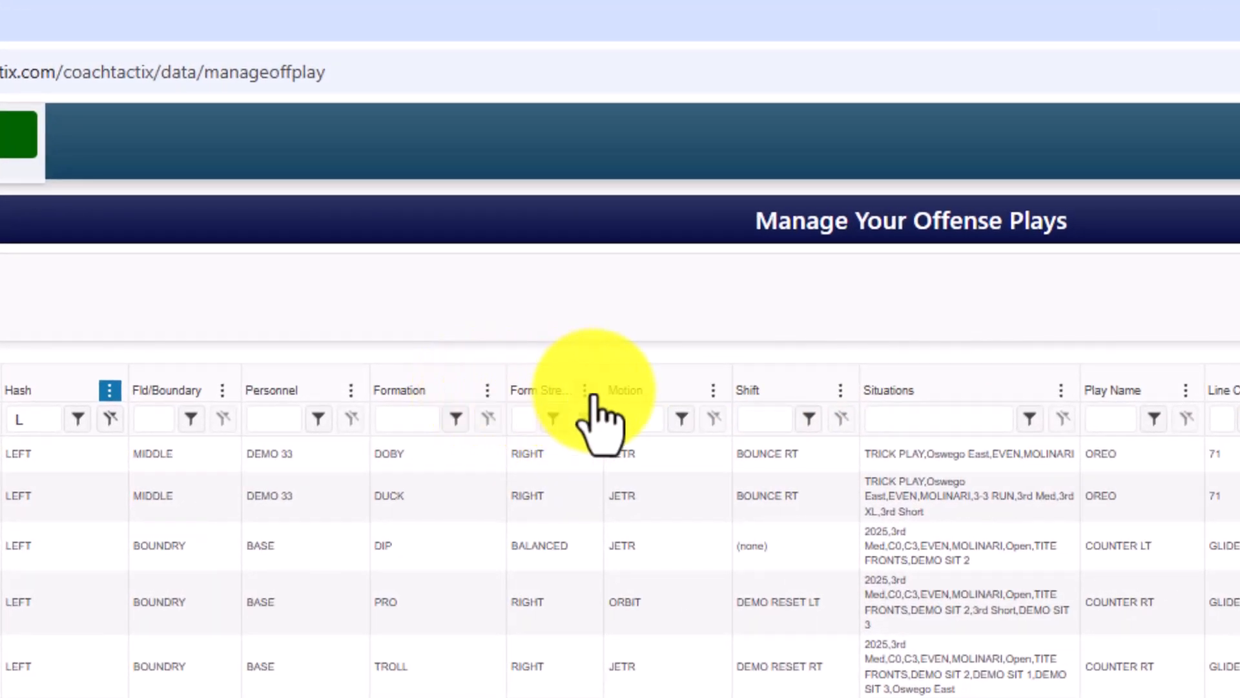
left_click(488, 390)
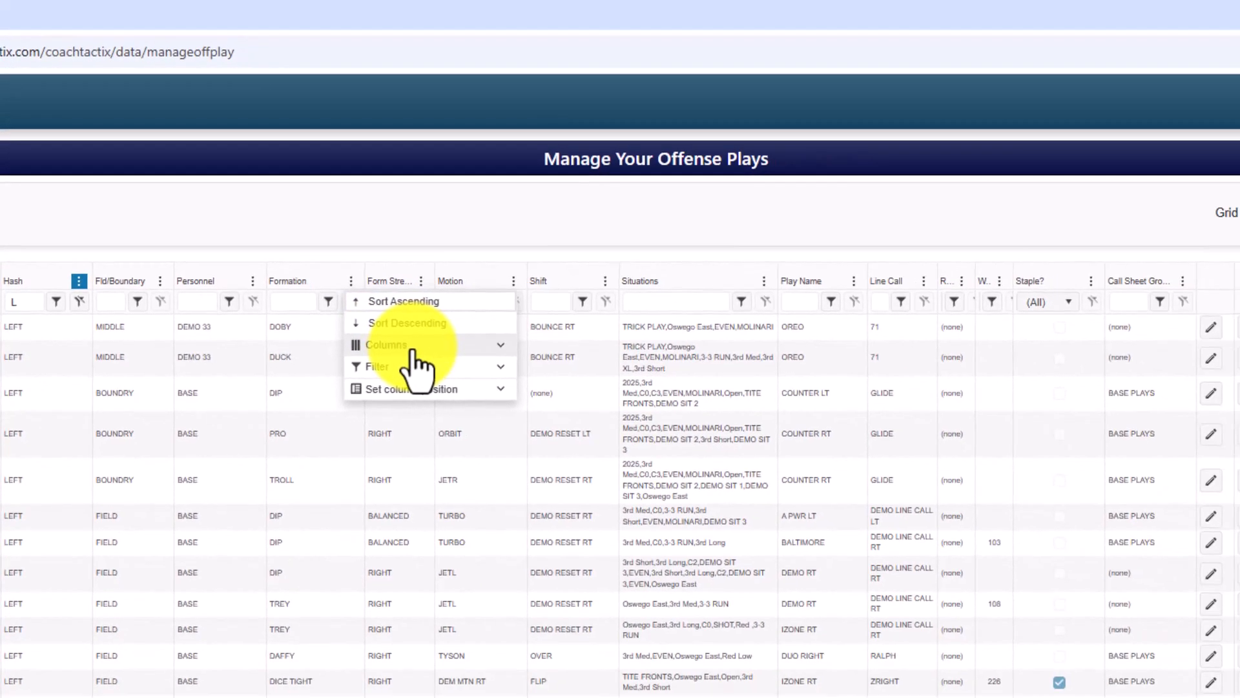
left_click(412, 348)
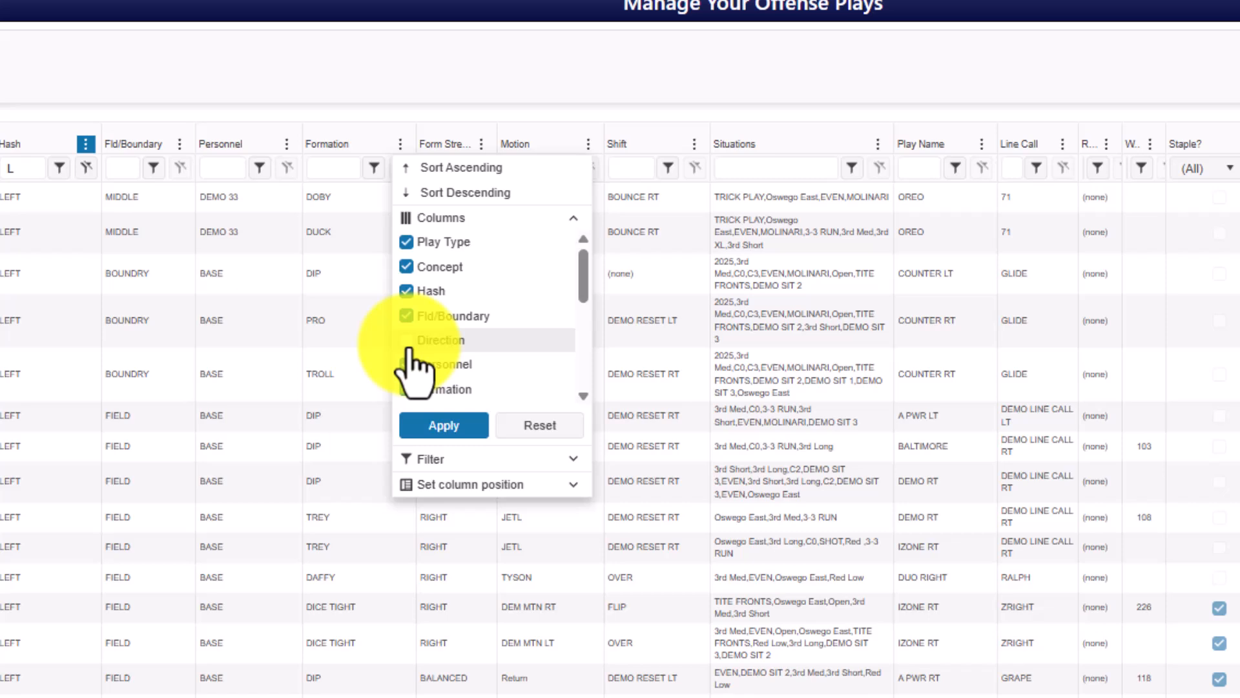
left_click(409, 347)
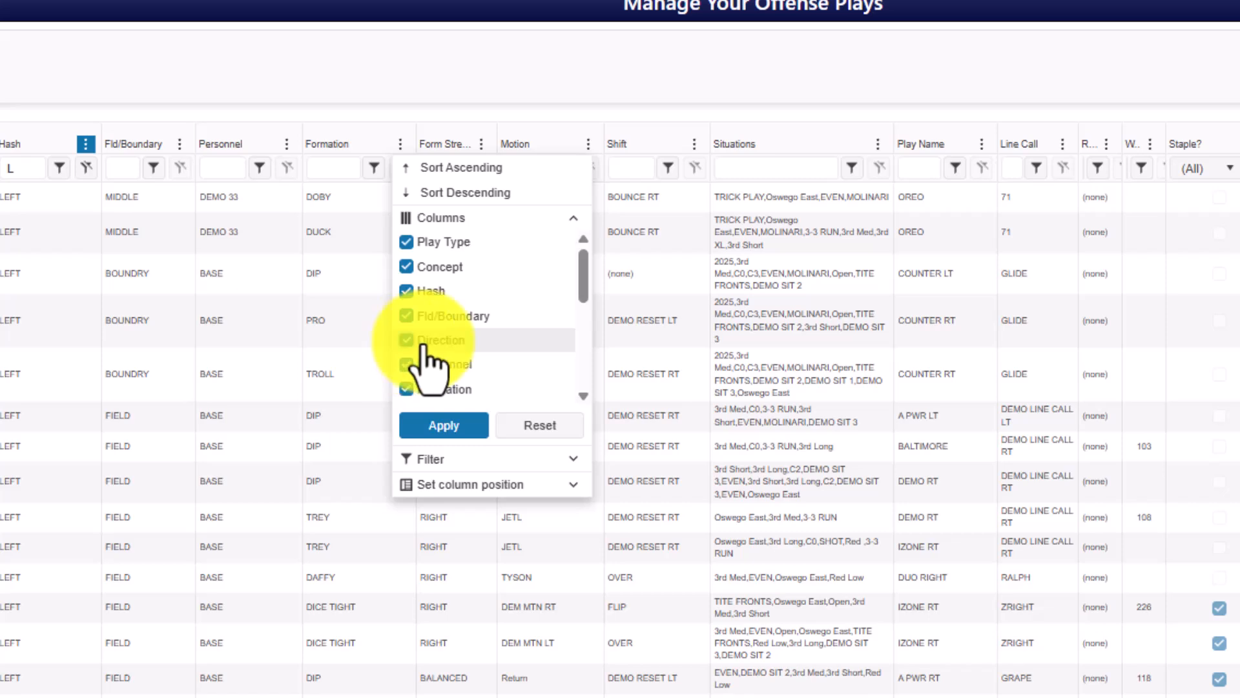
scroll(439, 352, "down", 3)
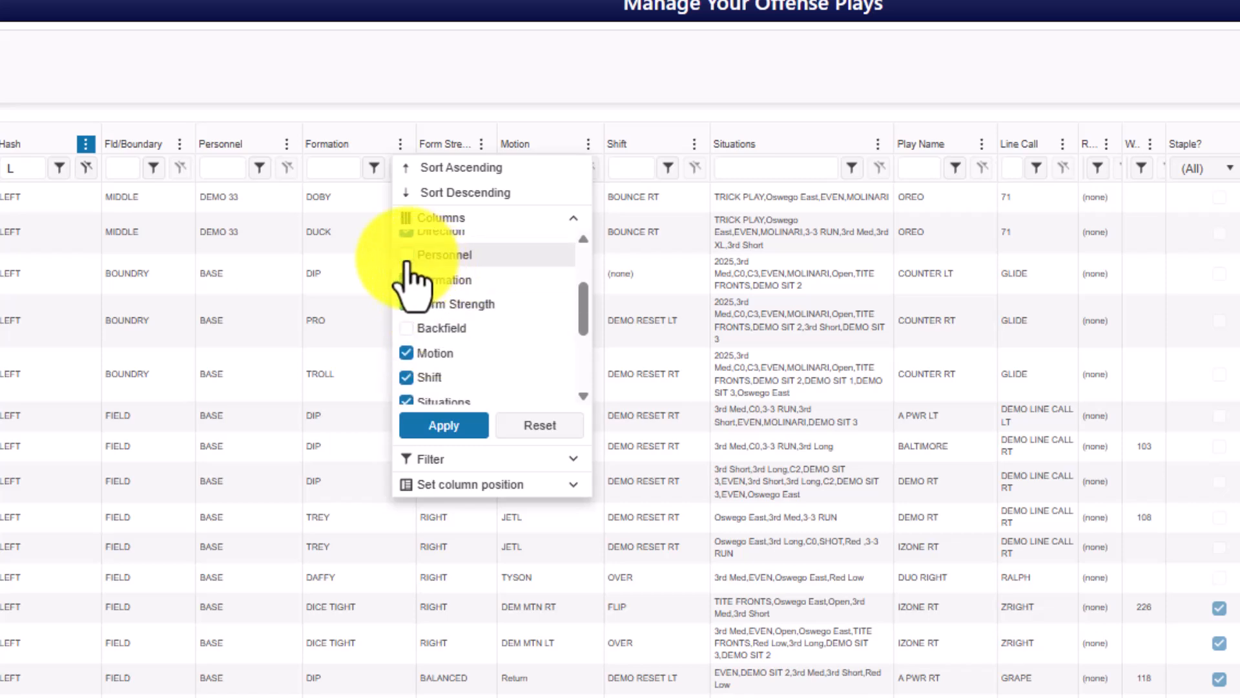
left_click(409, 330)
scroll(559, 372, "down", 5)
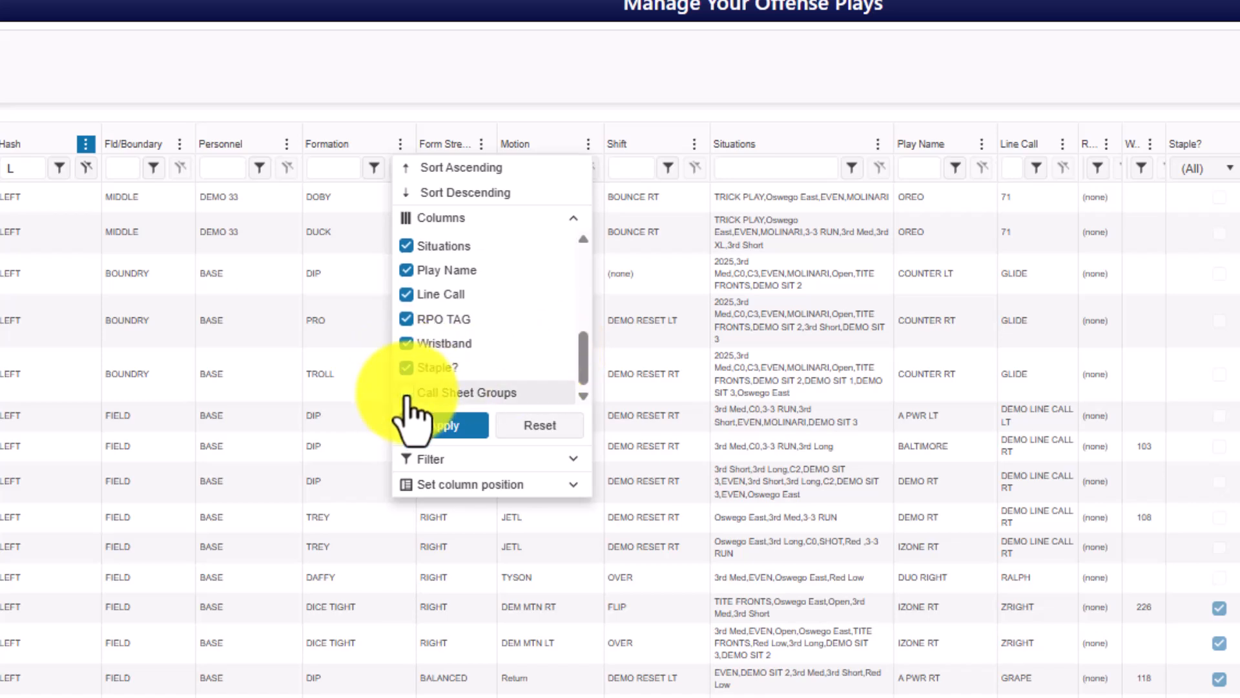
left_click(445, 424)
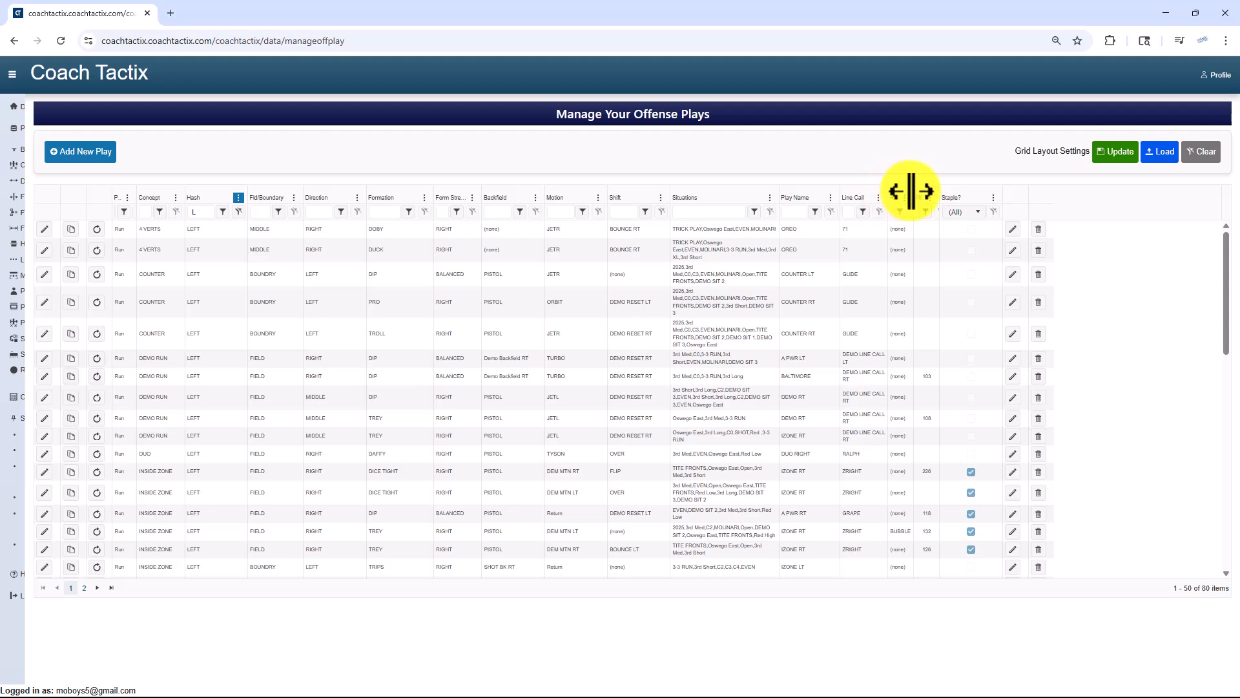
- Widen the RPO TAG column and save the grid layout settings
left_click_drag(912, 189, 947, 194)
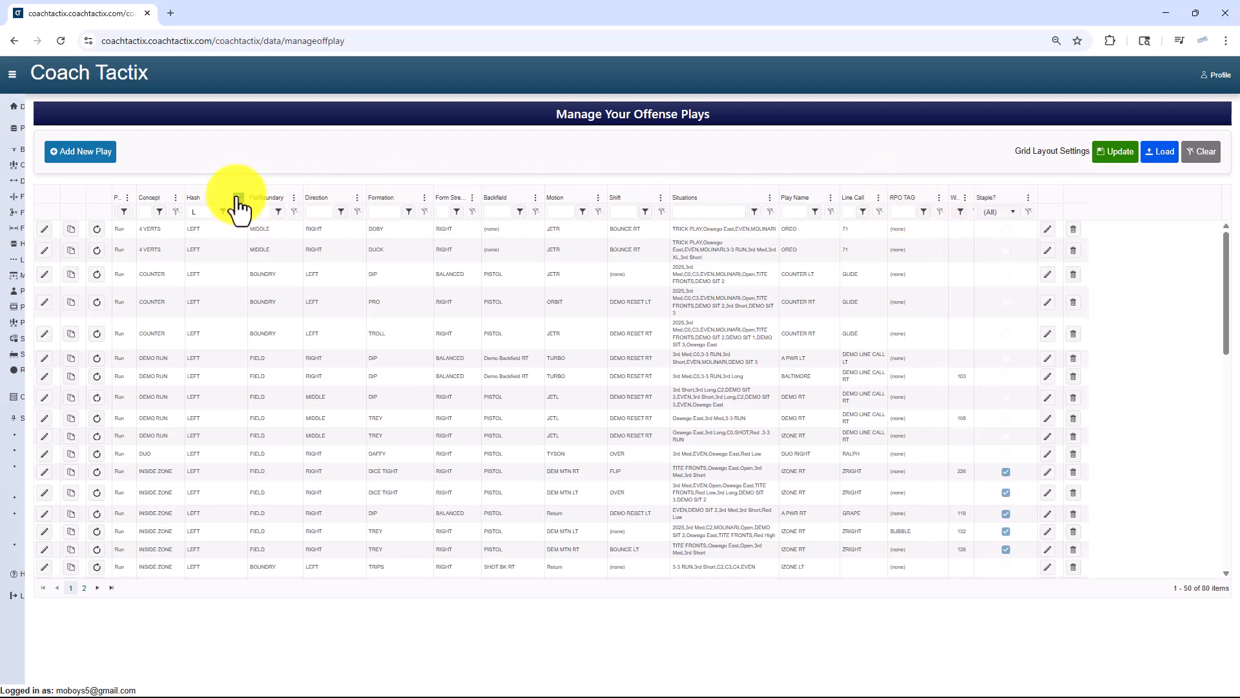
left_click(1113, 151)
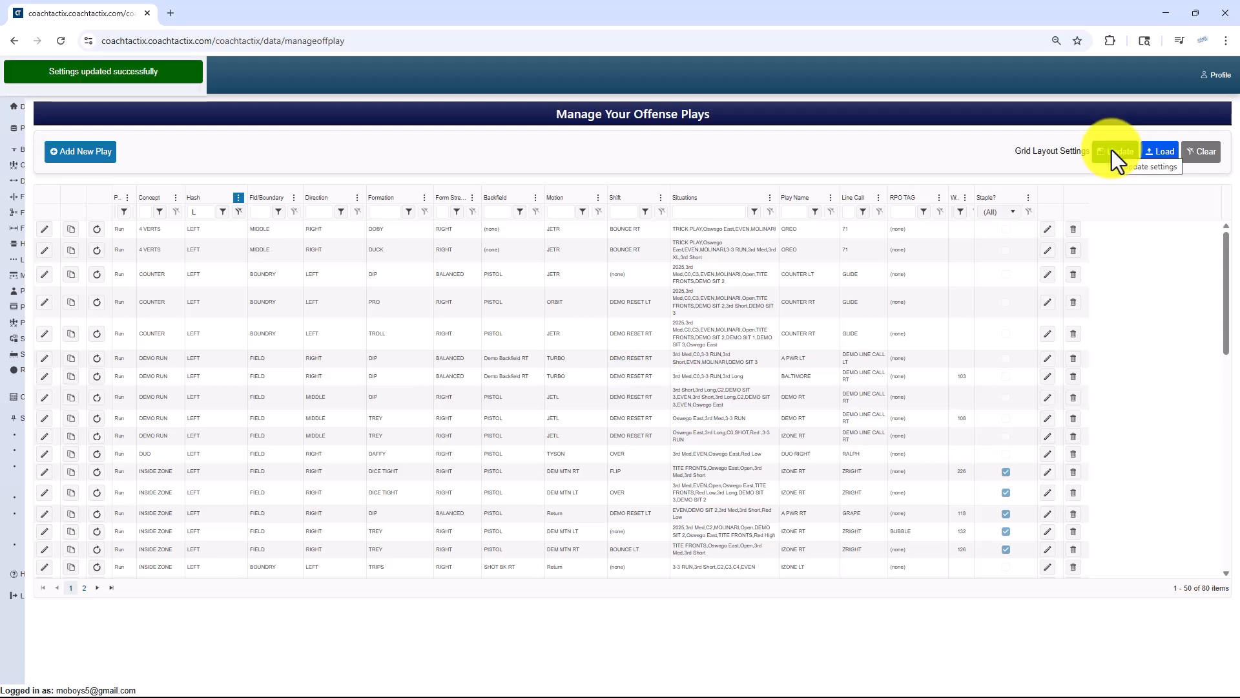
- Hide the Fld/Boundary column and clear the Hash filter
left_click(770, 197)
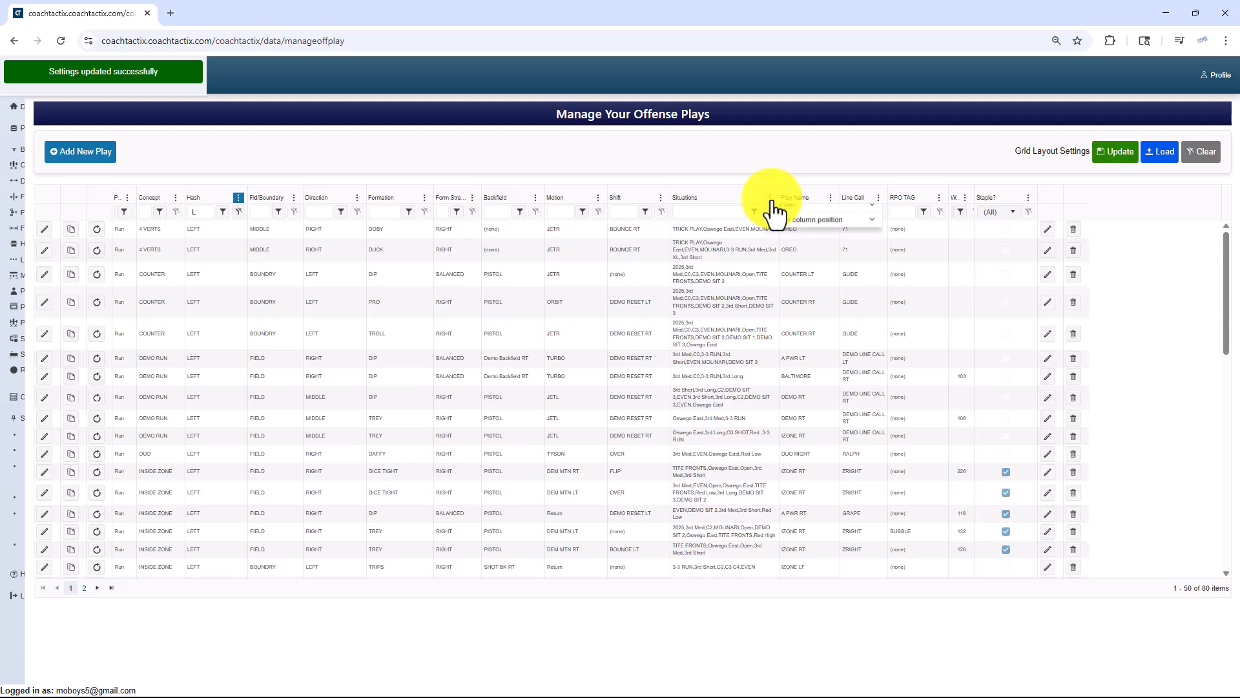
left_click(794, 244)
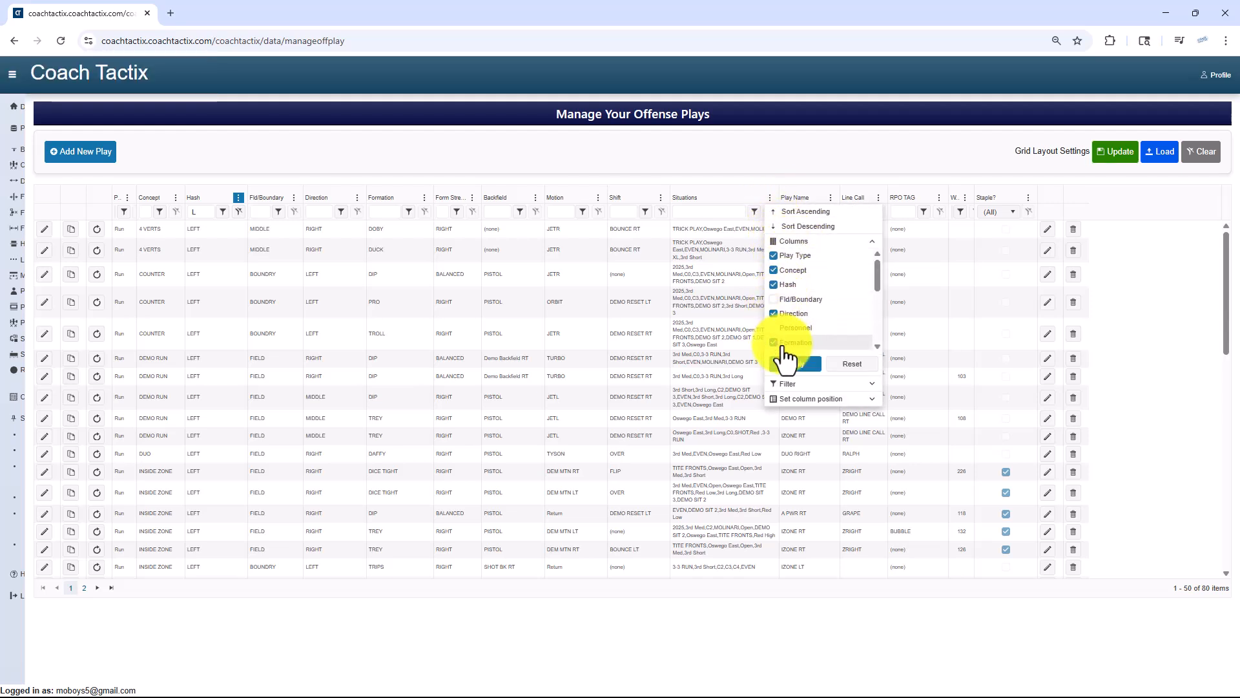
left_click(784, 363)
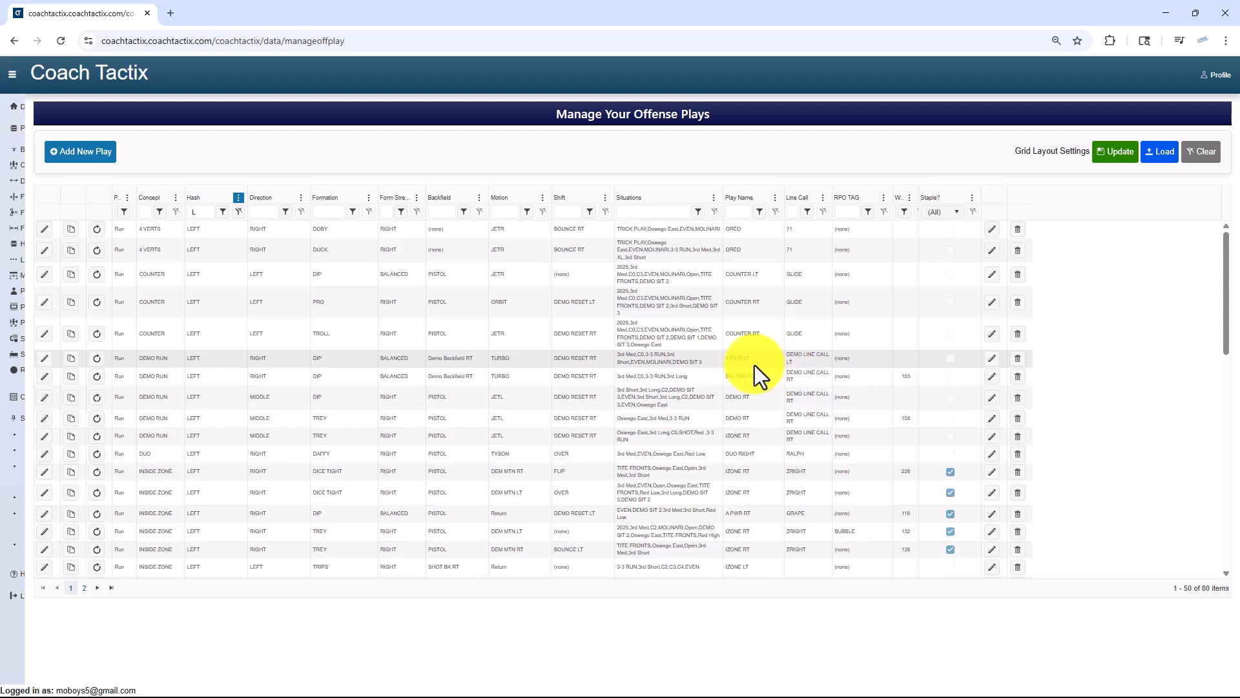
left_click(238, 212)
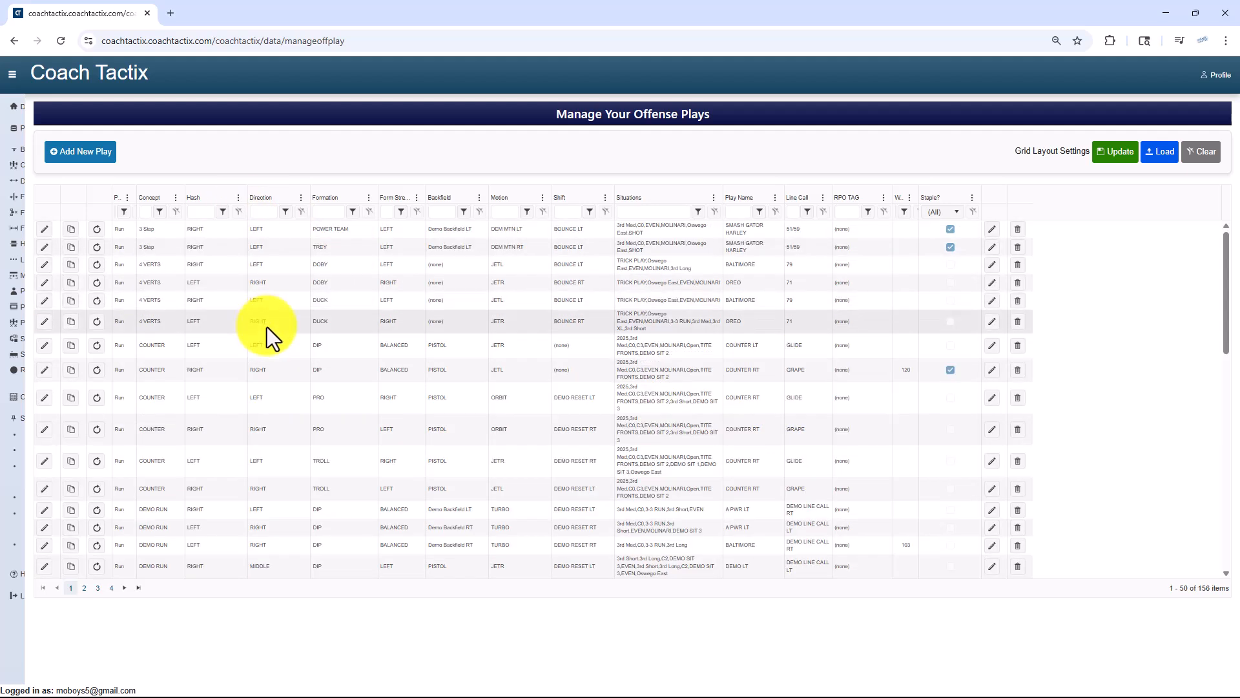
- Load the saved grid layout settings and remove the Hash filter they bring back
left_click(1163, 155)
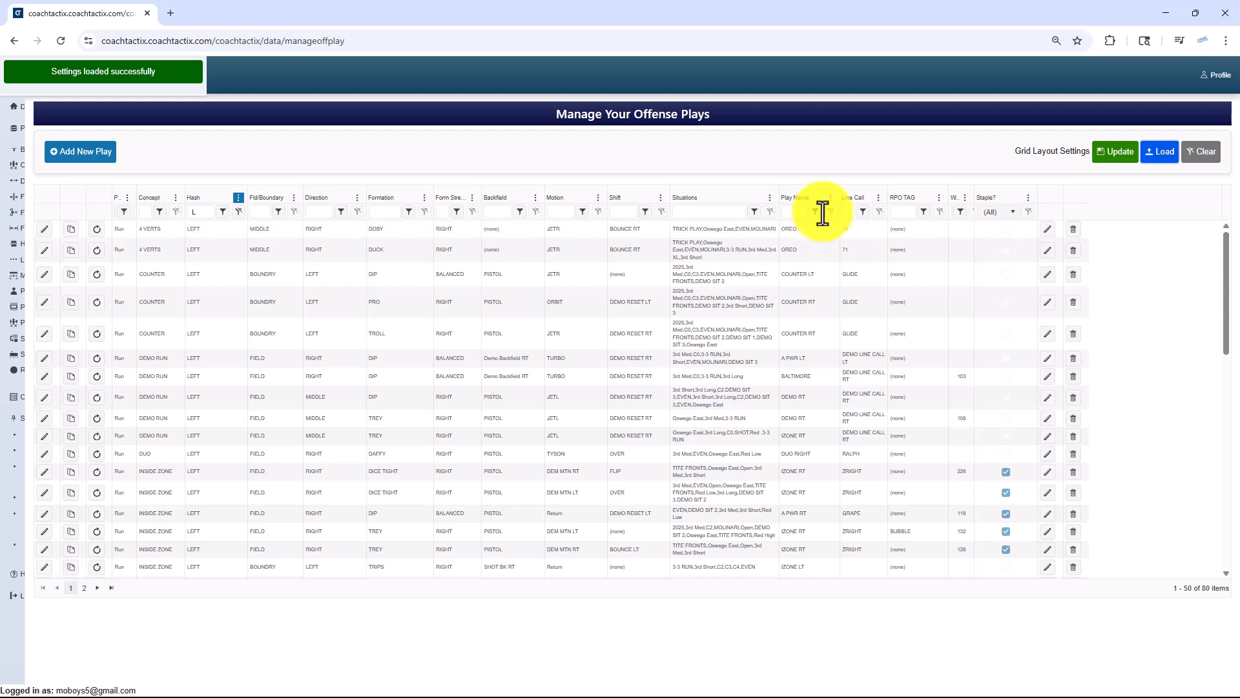
left_click(238, 213)
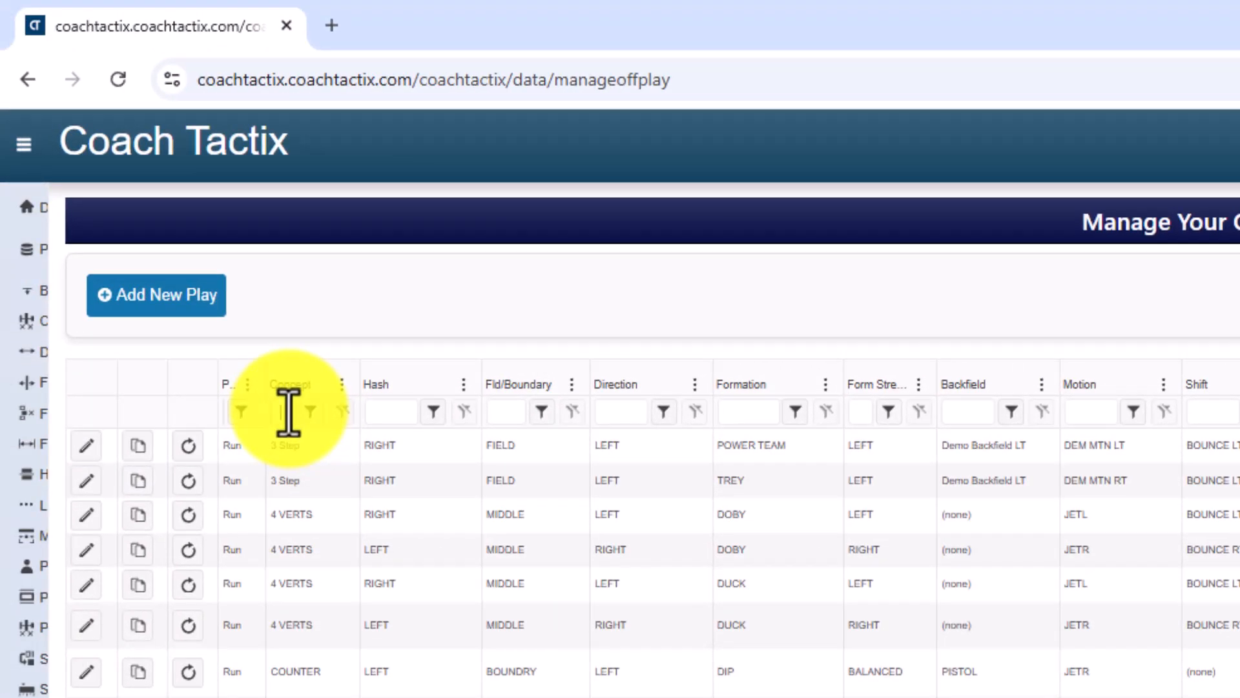
- Filter the plays by the Concept text COU and widen the Concept column
scroll(289, 414, "down", 3)
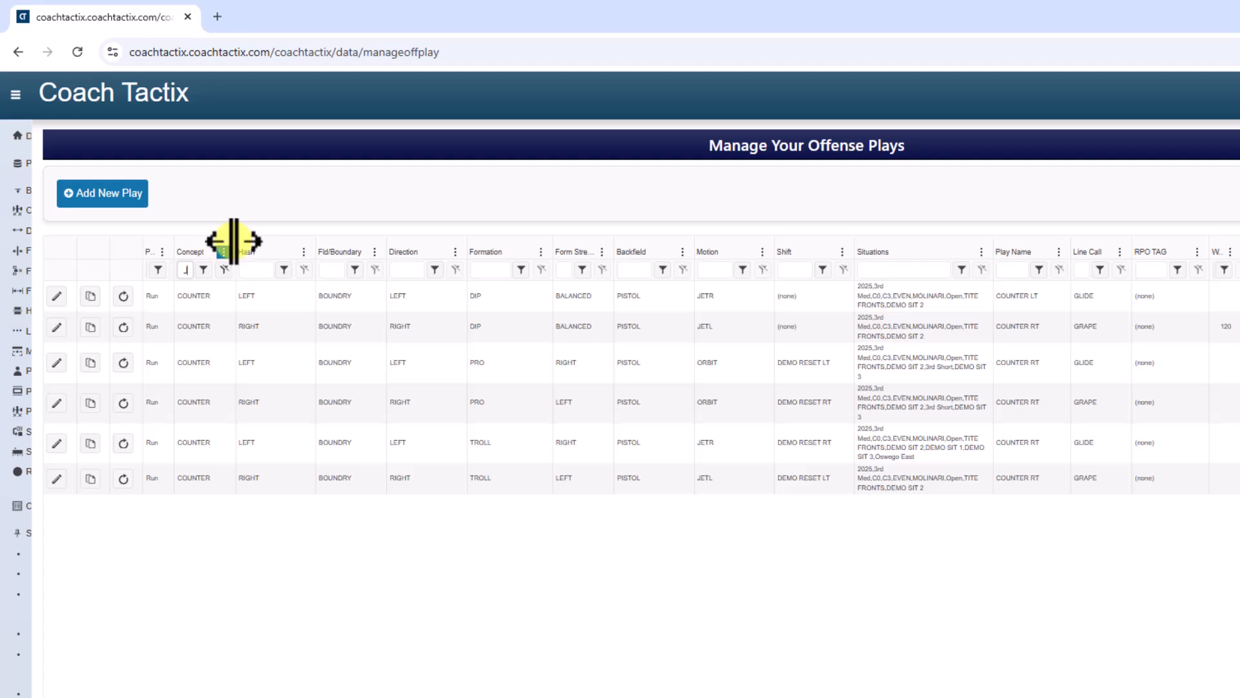
left_click_drag(237, 244, 305, 244)
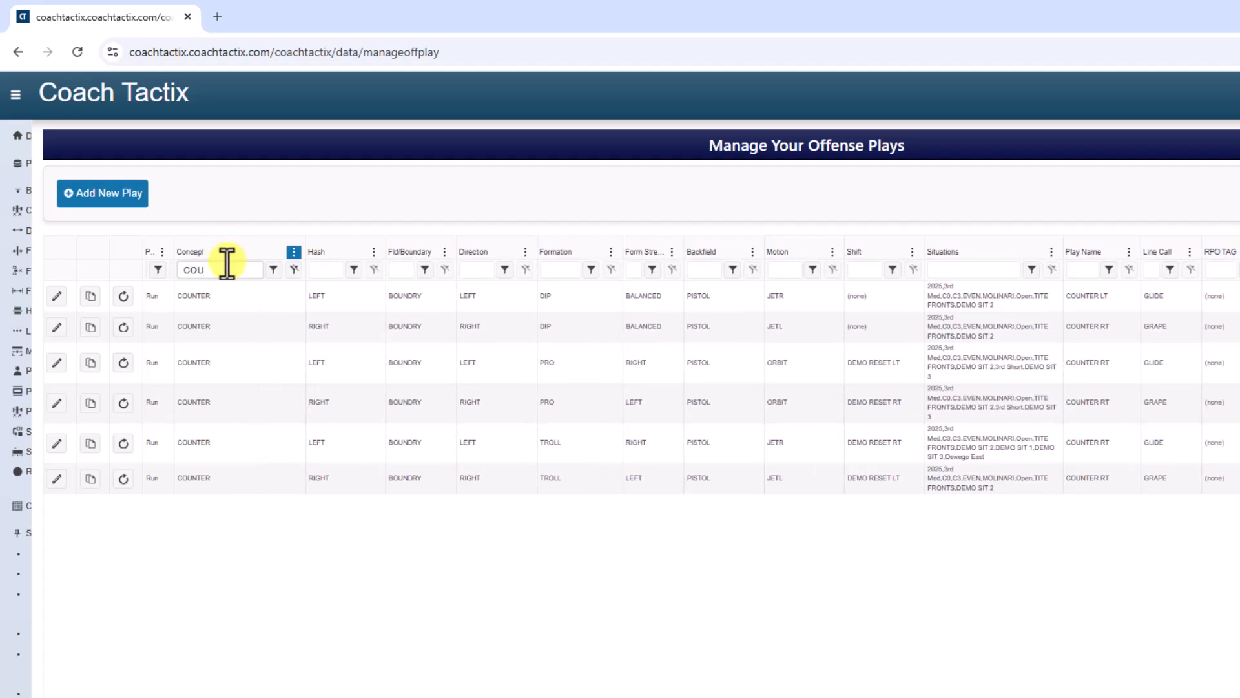
key("BackSpace")
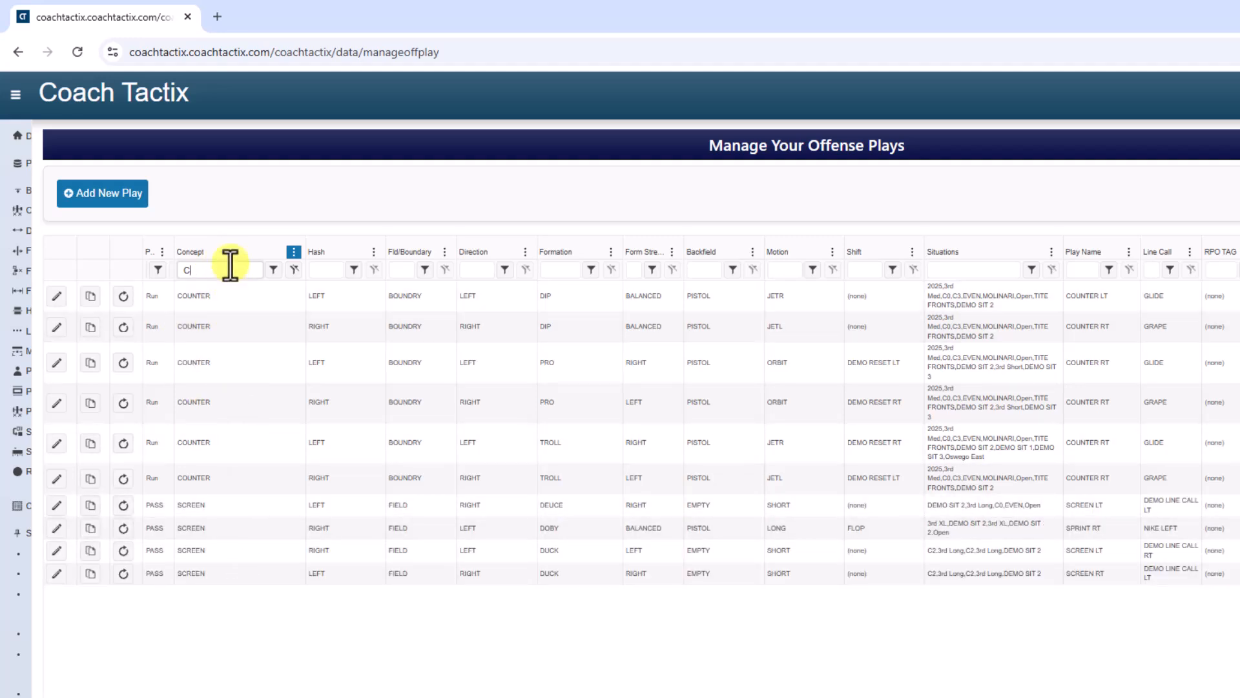
type("OU")
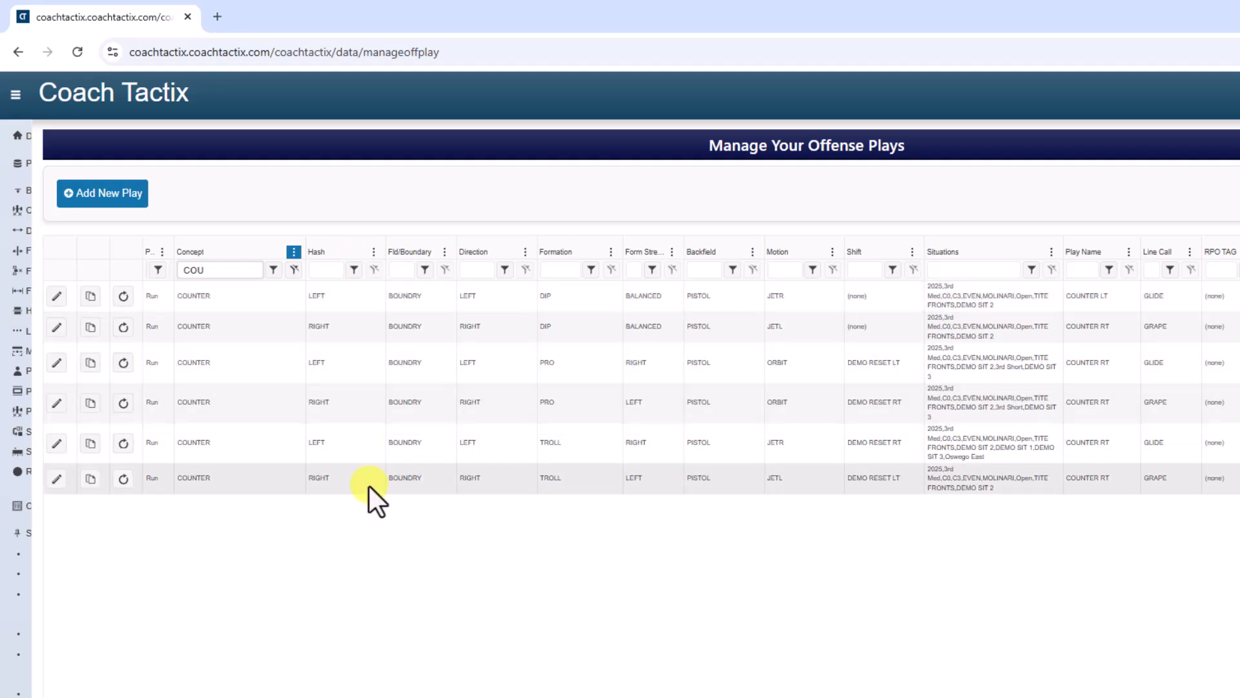
- Filter the Hash column by L and clear that filter again
left_click(323, 275)
type("L")
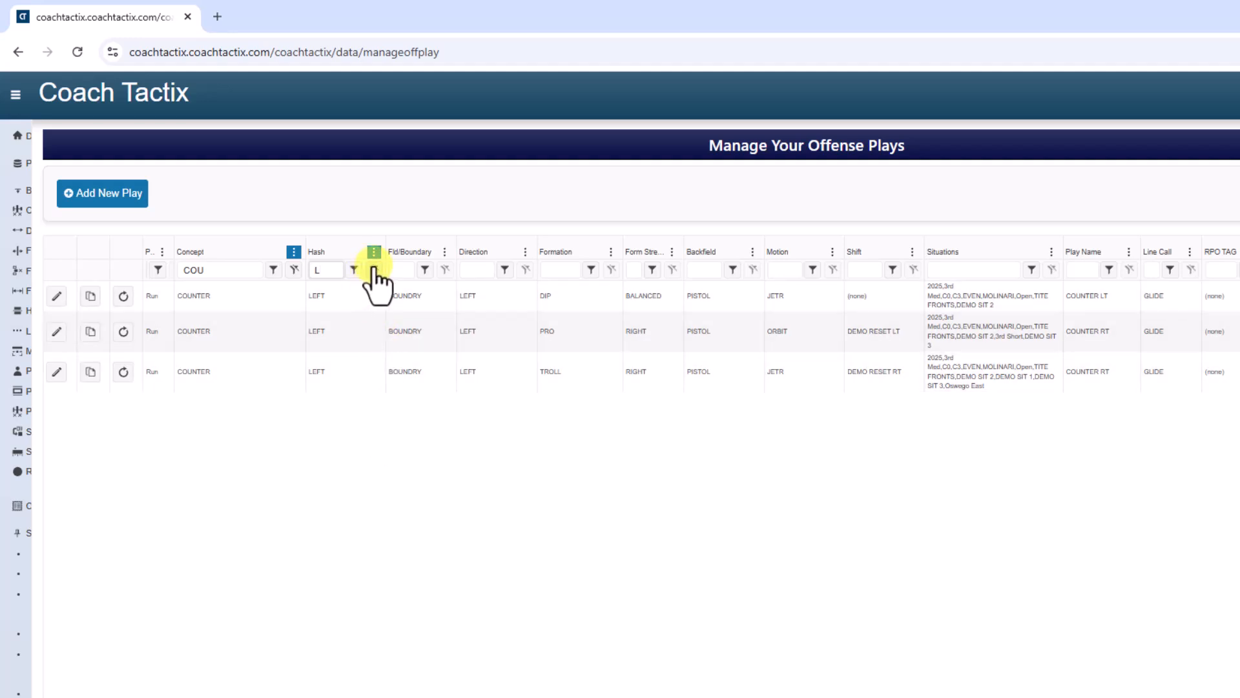
left_click(374, 270)
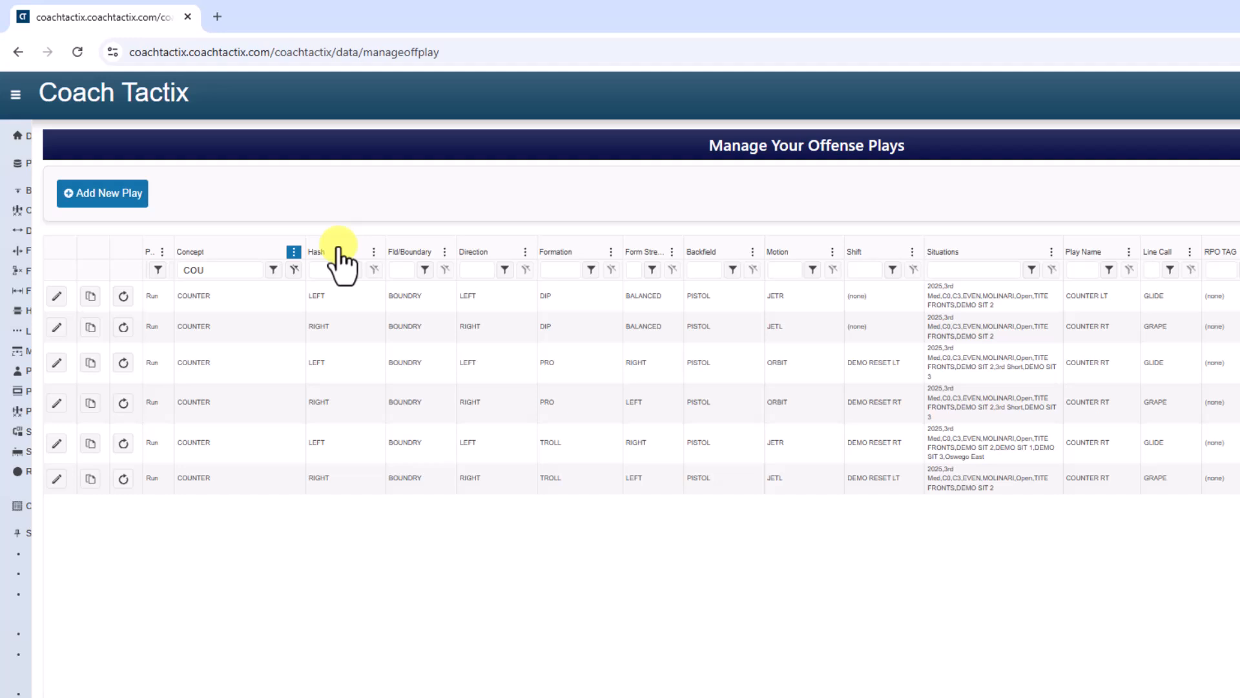
- Sort the filtered plays ascending by Hash, and re-sort them ascending by Formation
left_click(337, 253)
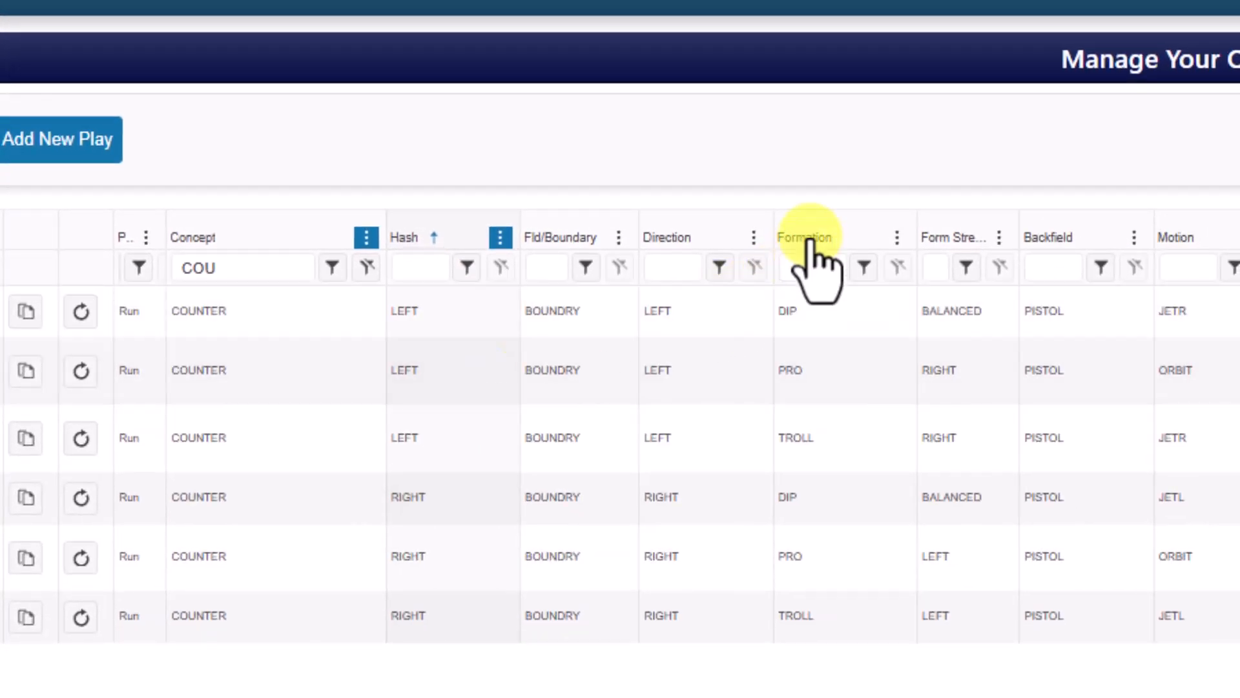
left_click(810, 239)
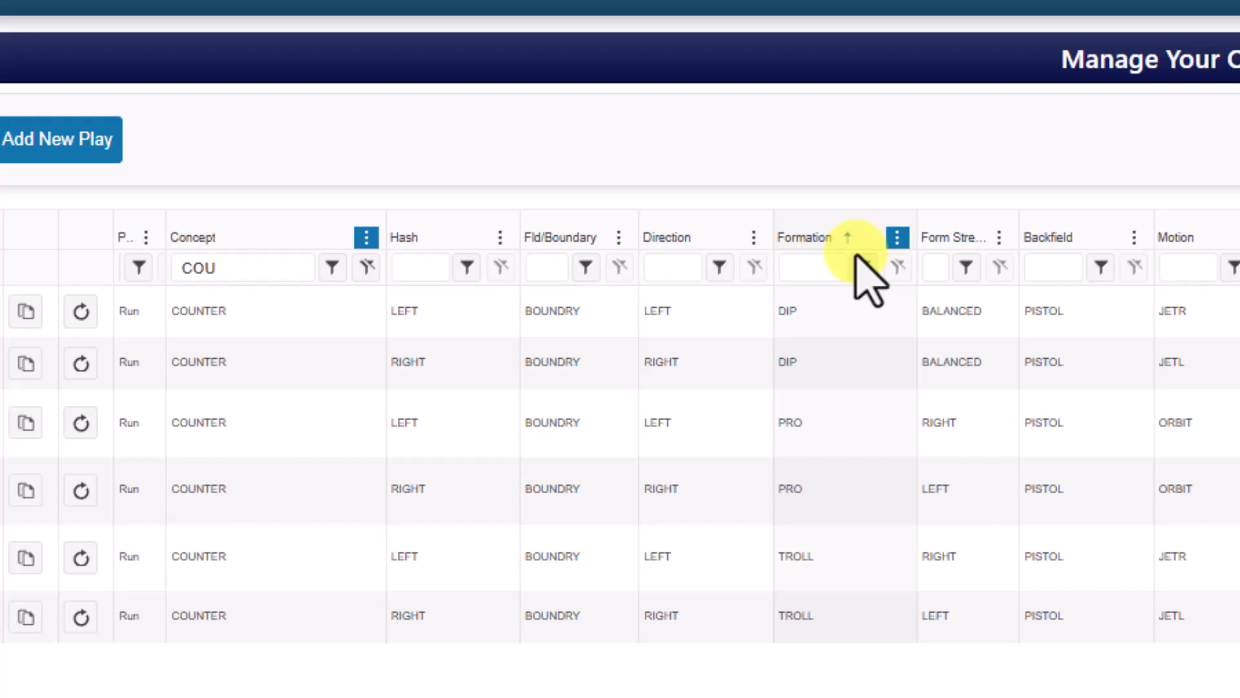
- Sort Formation in descending order and filter the Motion column by J, replacing that filter value with O
left_click(1172, 264)
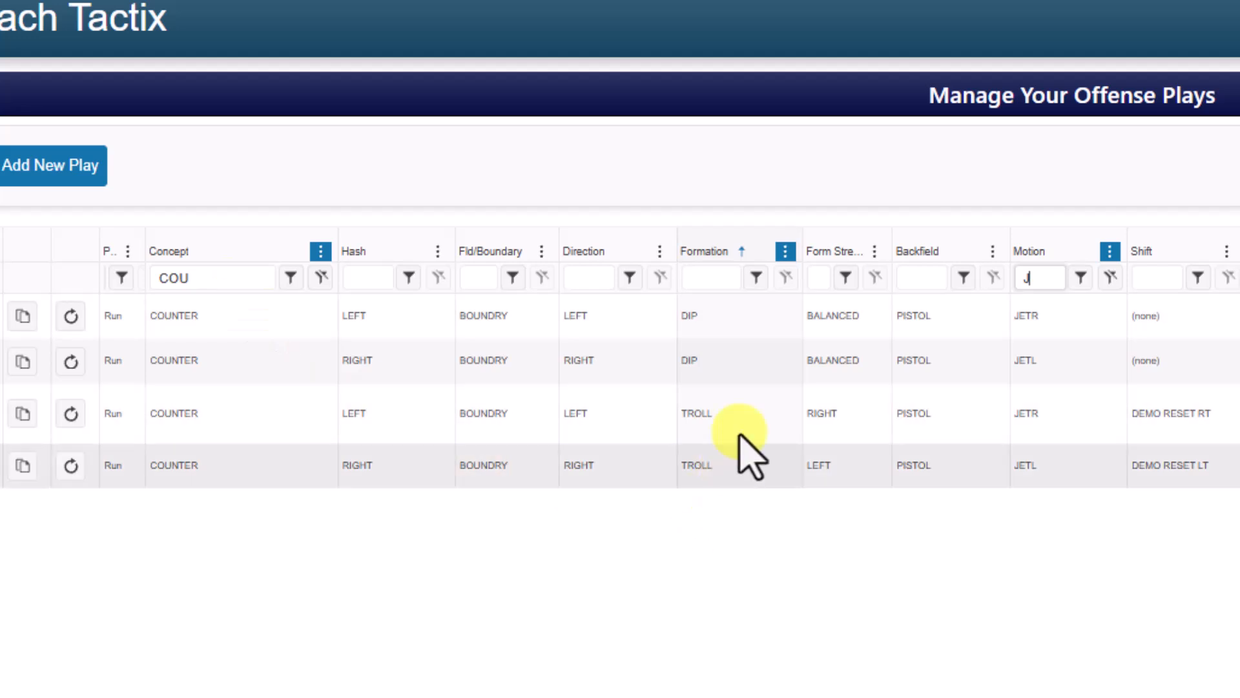
left_click(734, 250)
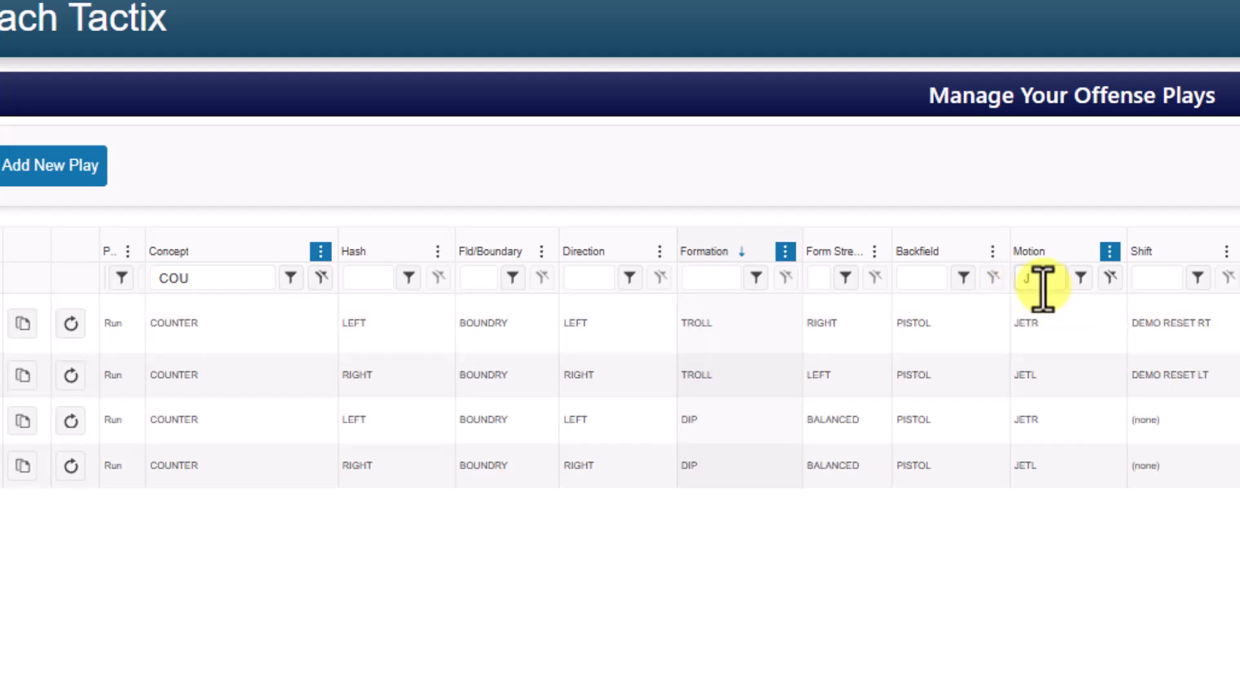
left_click(1109, 280)
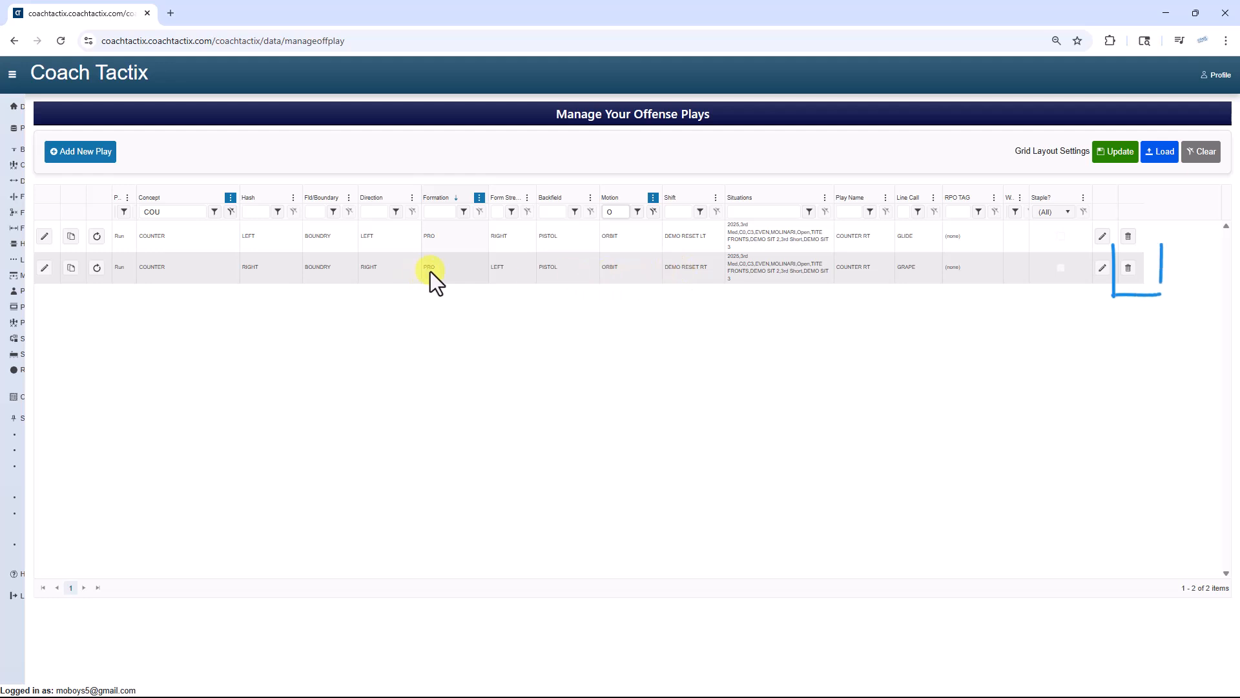
- Delete the filtered COUNTER RT play with the RIGHT hash and confirm the deletion
left_click(1128, 268)
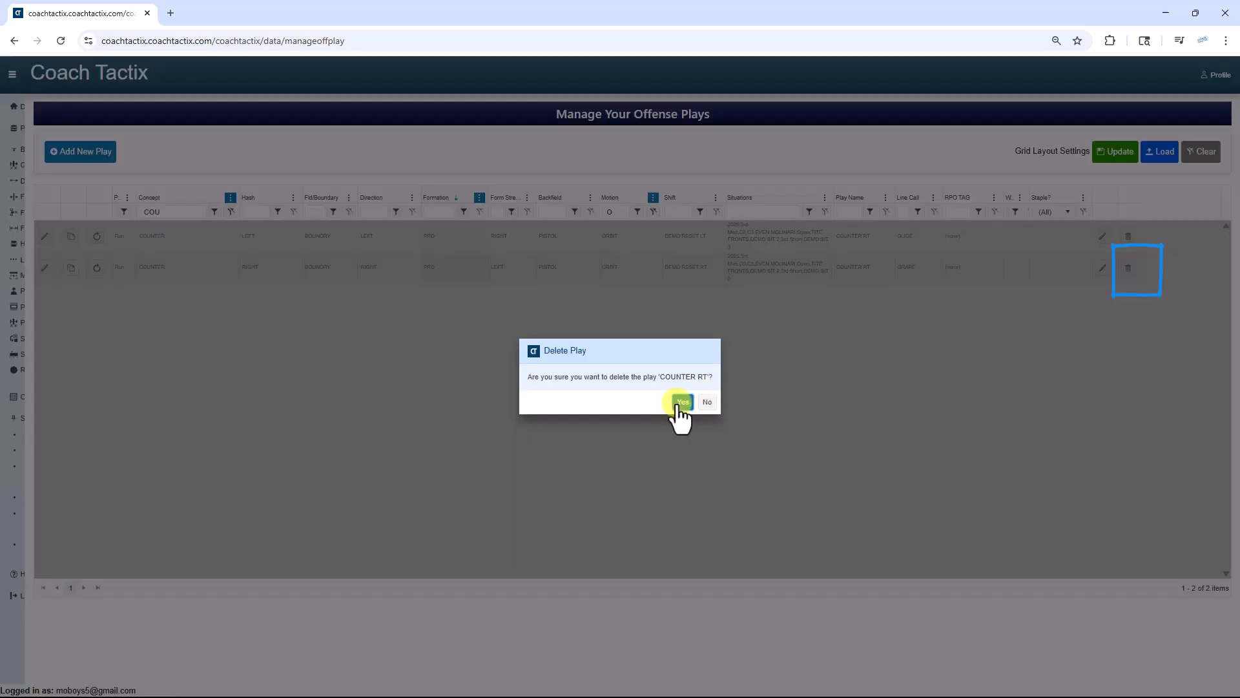
left_click(678, 404)
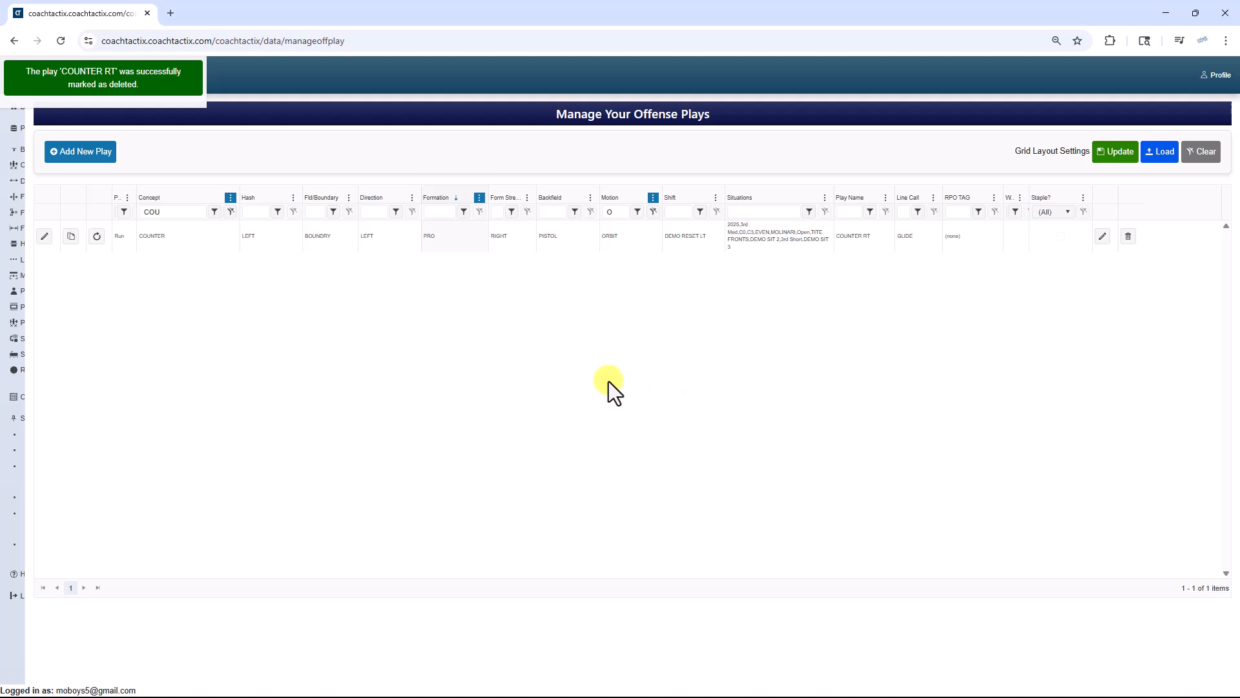
- Add the situations DEMO SIT 4, Red and Oswego East to the remaining COUNTER play and save it
left_click(44, 237)
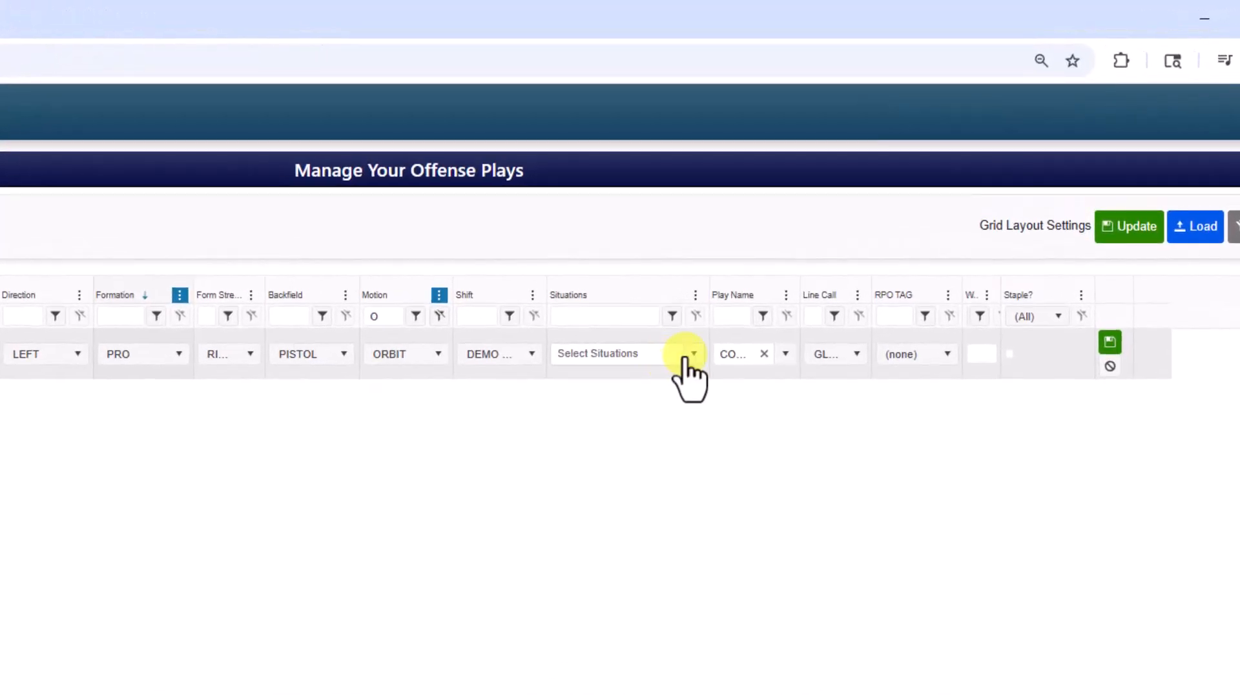
left_click(693, 356)
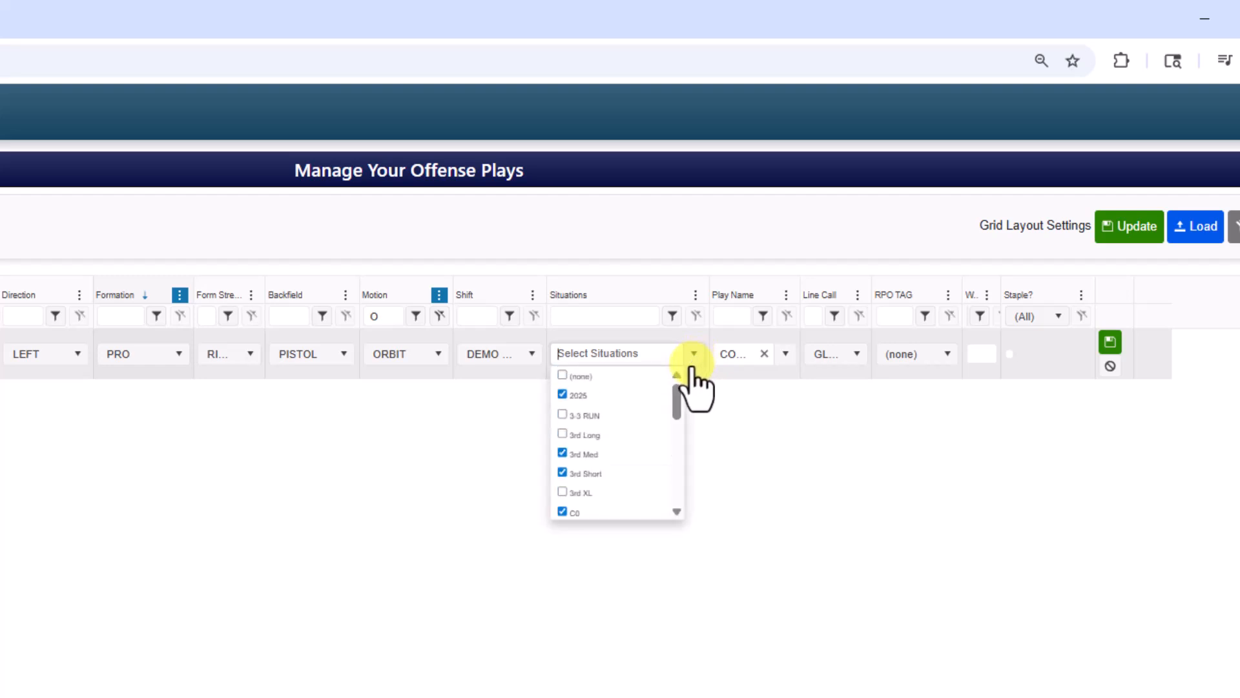
scroll(631, 460, "down", 3)
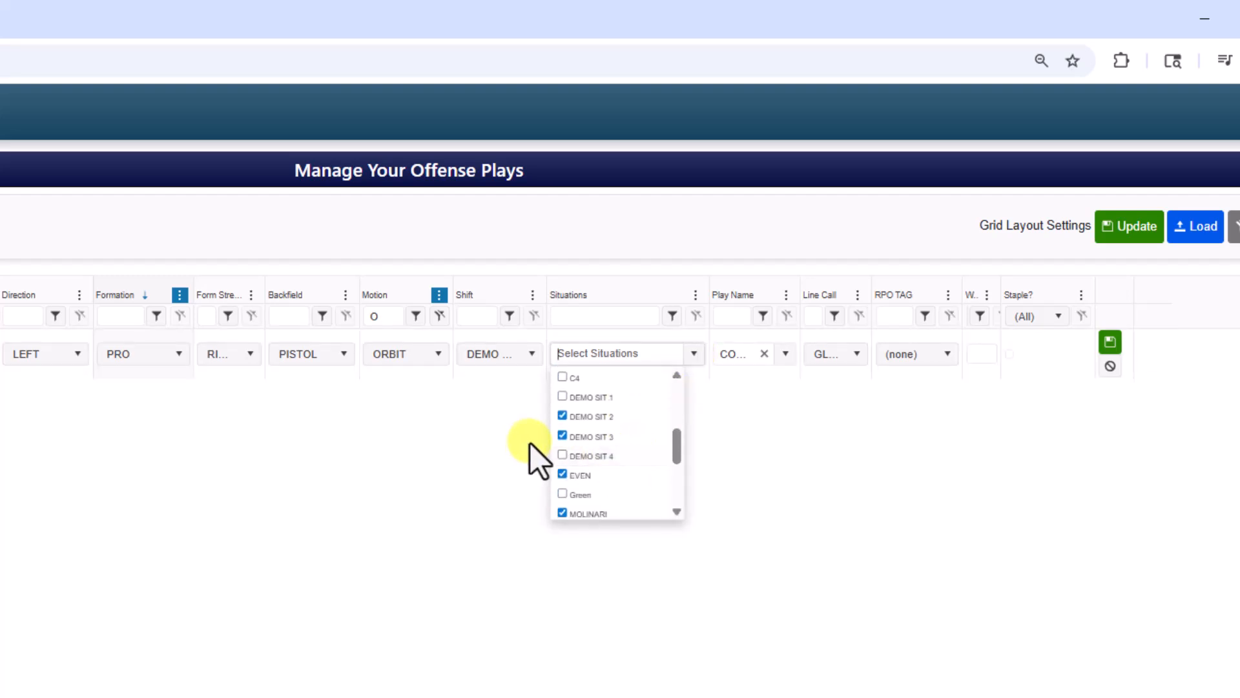
scroll(606, 473, "up", 1)
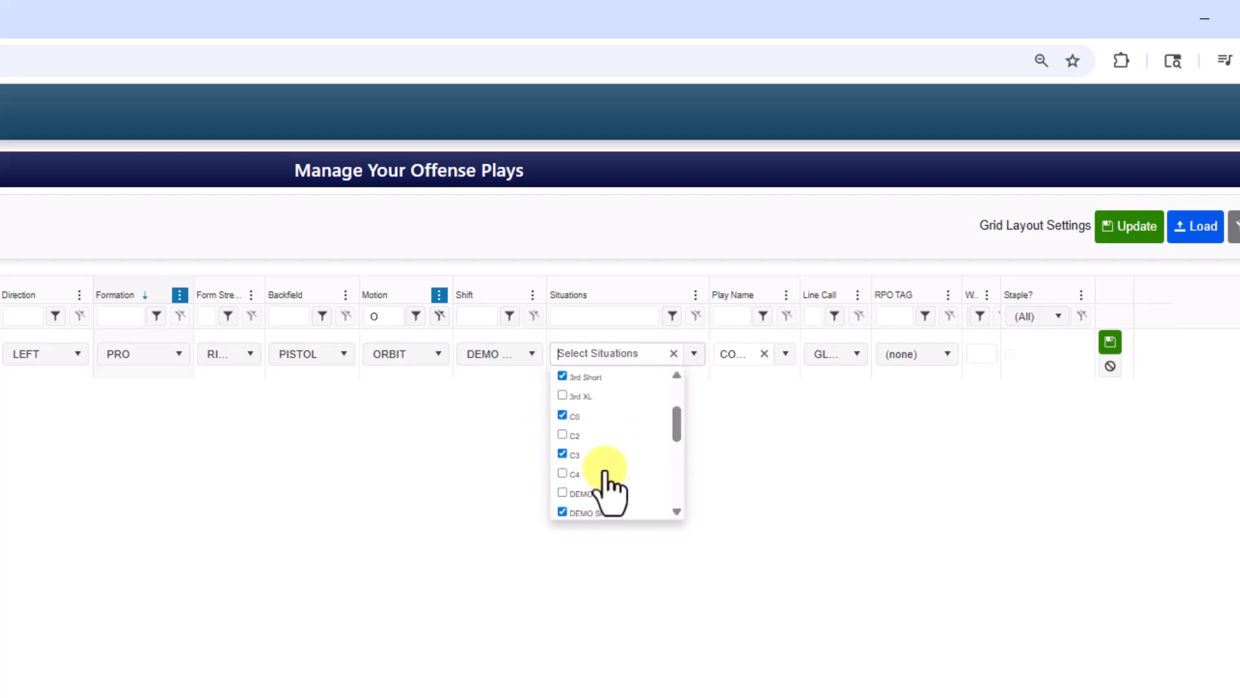
scroll(593, 448, "up", 1)
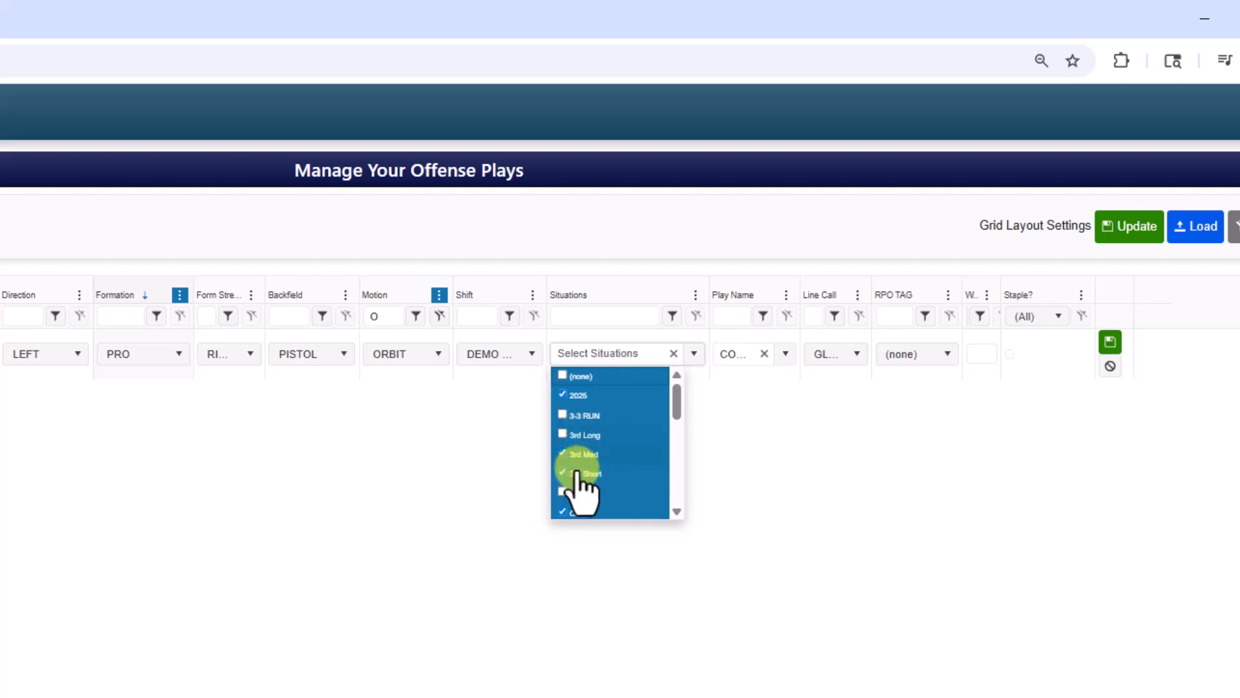
scroll(579, 502, "down", 3)
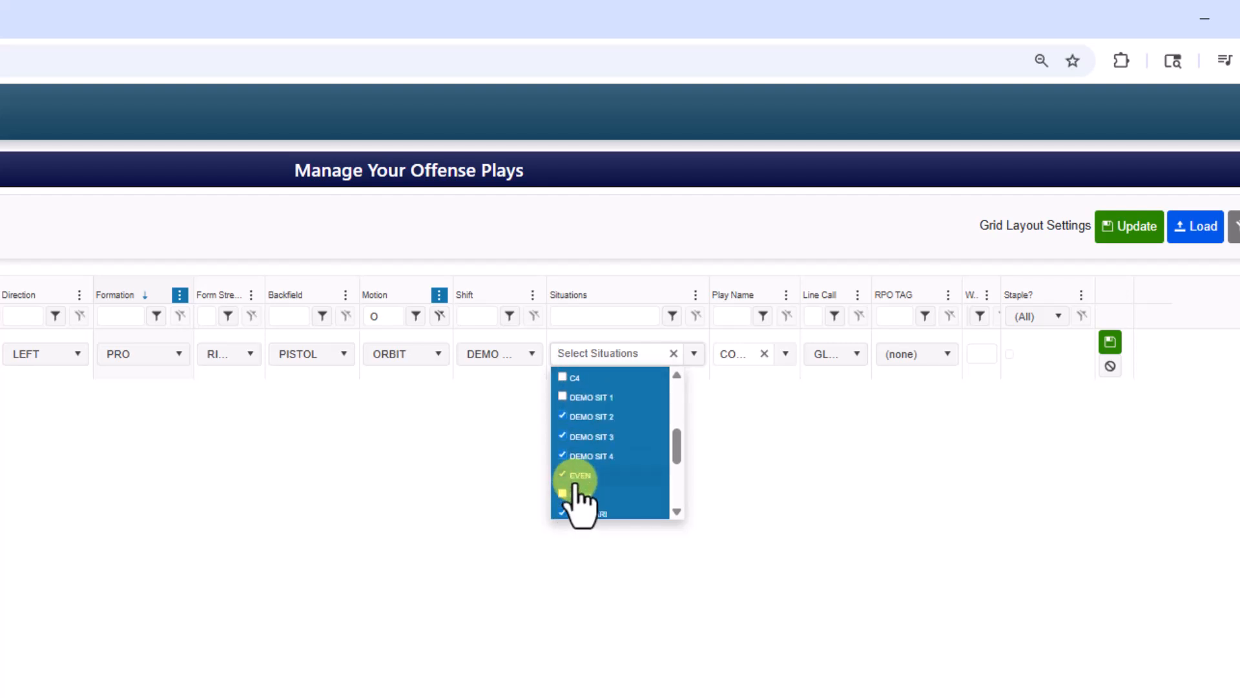
scroll(575, 485, "down", 2)
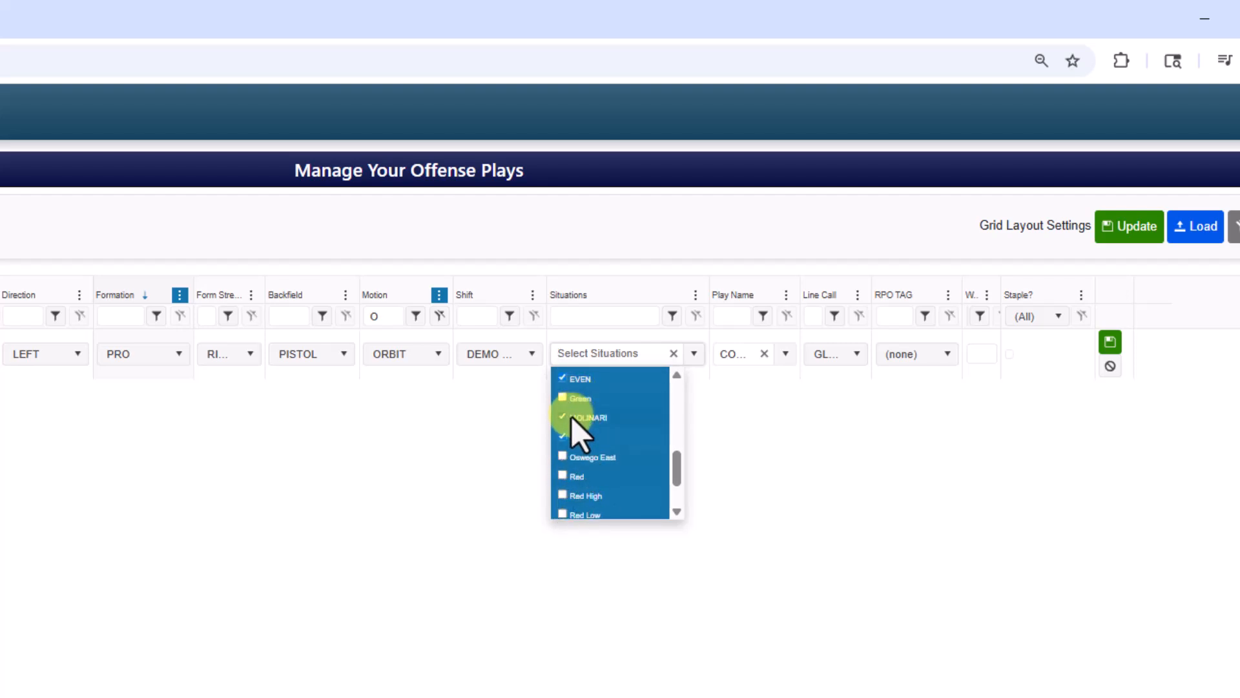
left_click(565, 476)
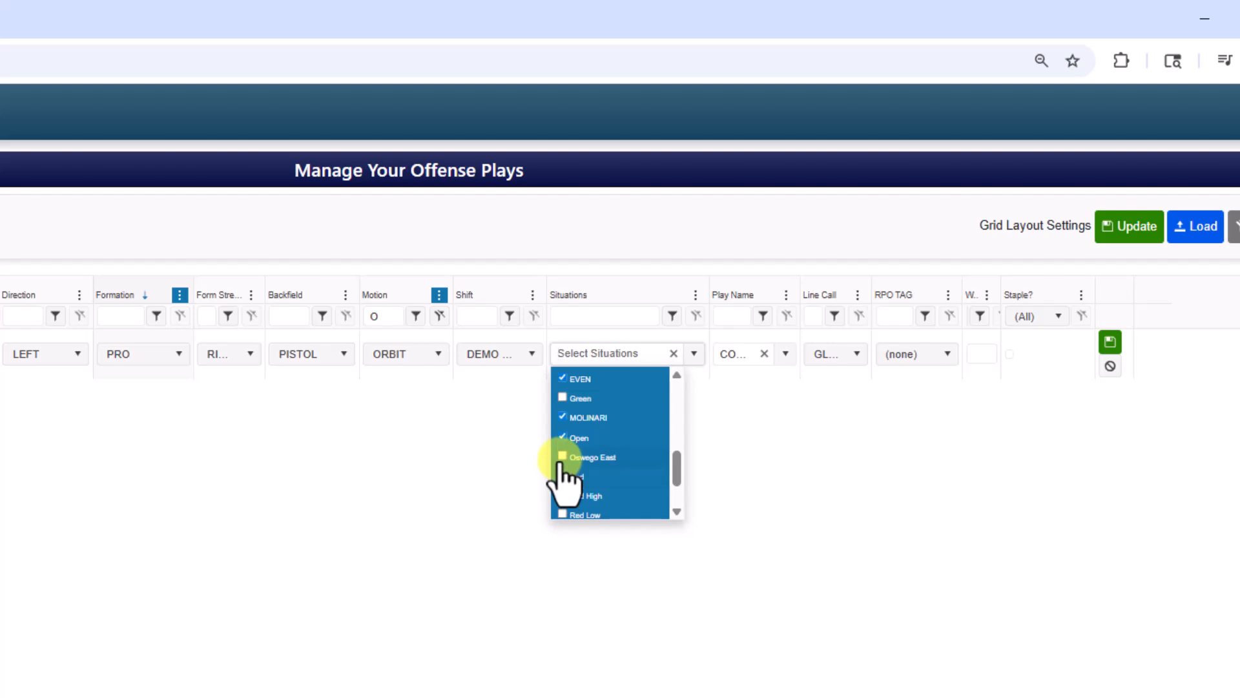
left_click(564, 457)
left_click(1111, 342)
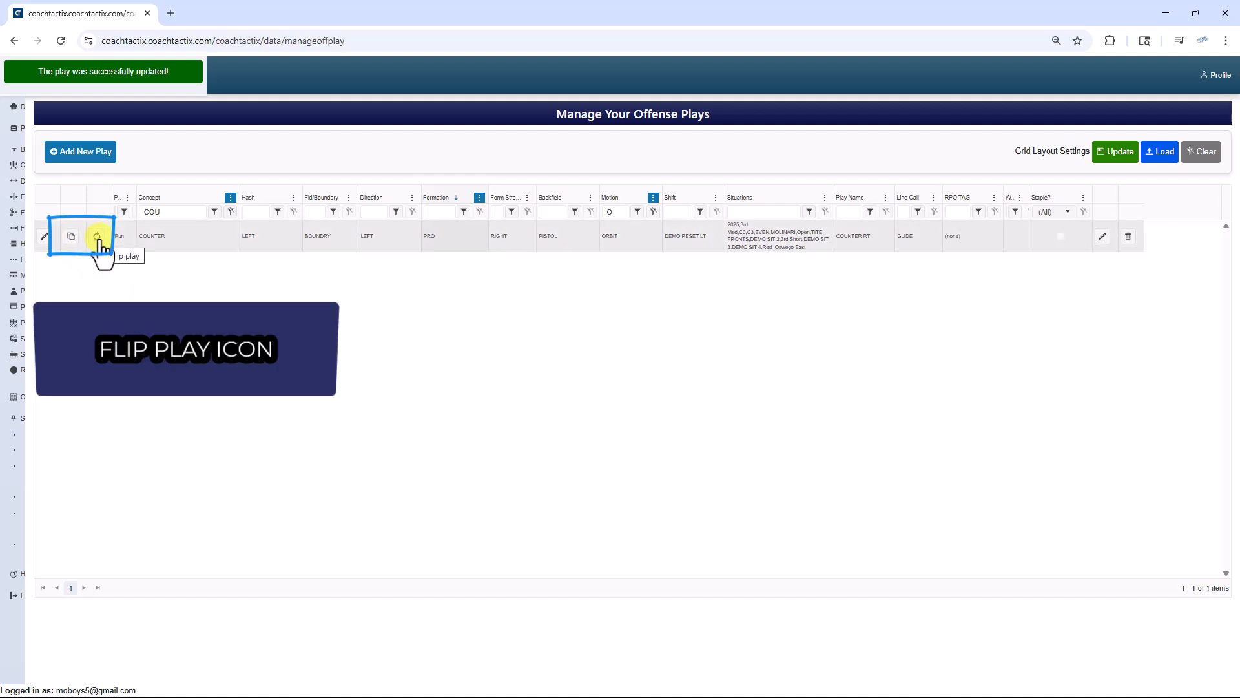
- Create a flipped copy of the COUNTER RT play and sort the plays by Hash in descending order
left_click(97, 237)
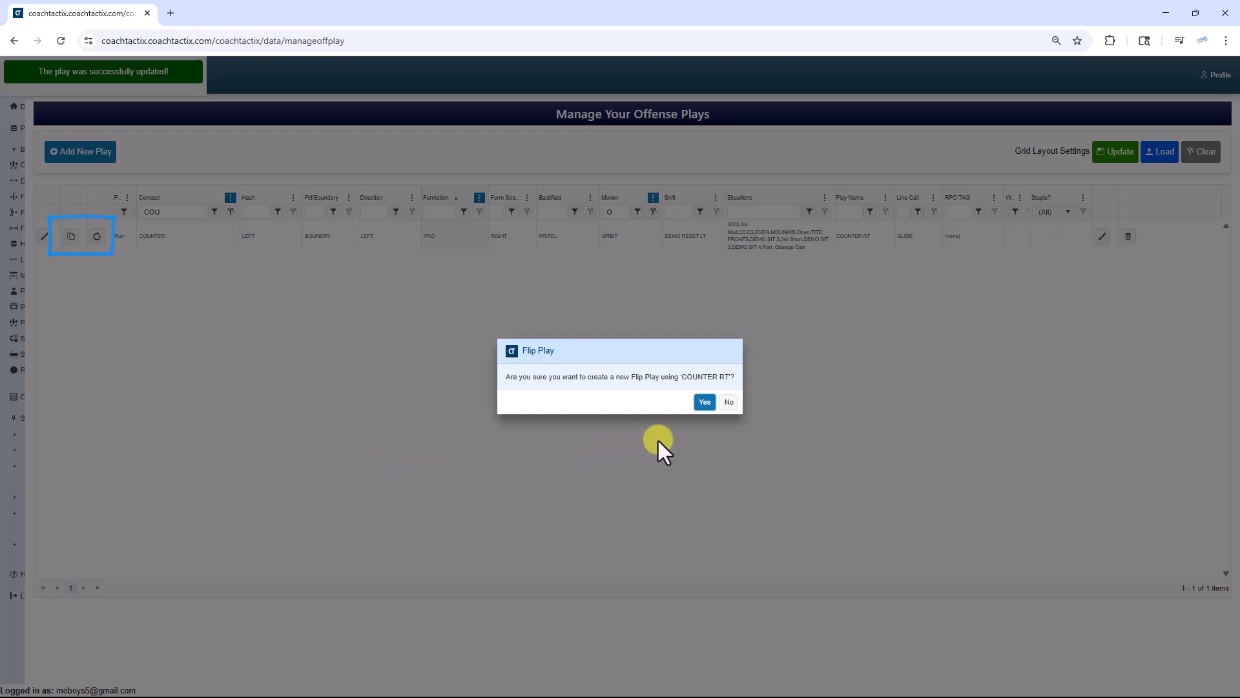
left_click(702, 402)
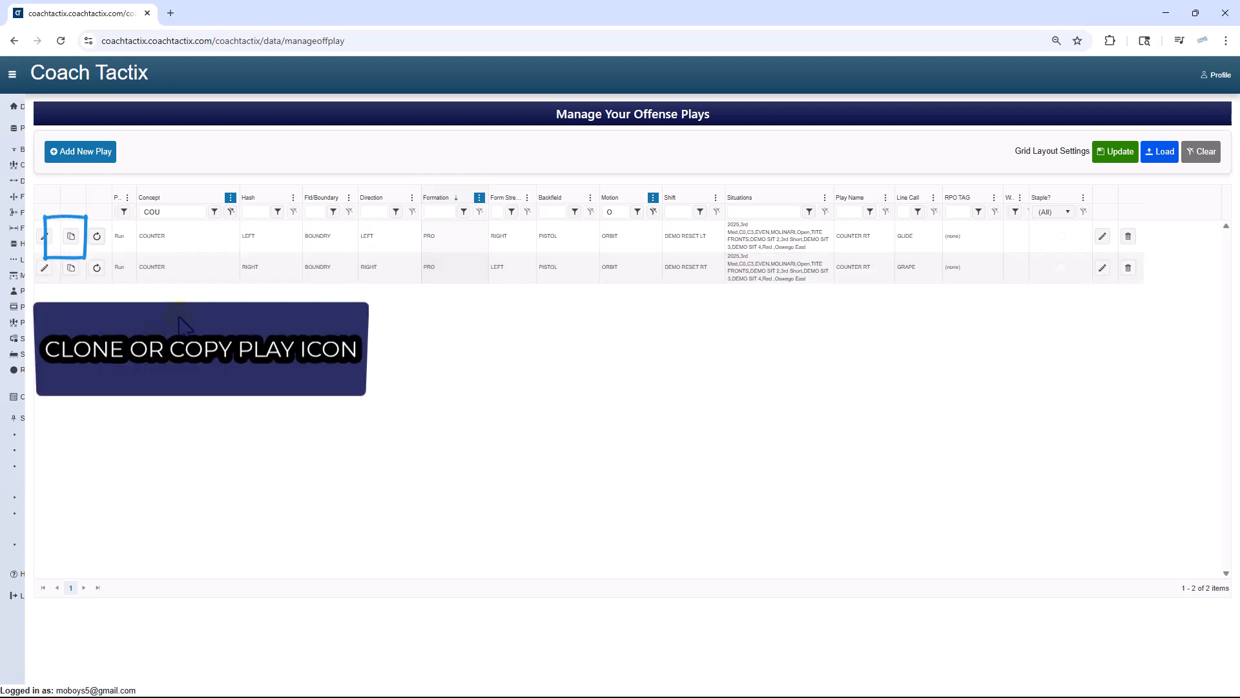
left_click(254, 202)
left_click(268, 197)
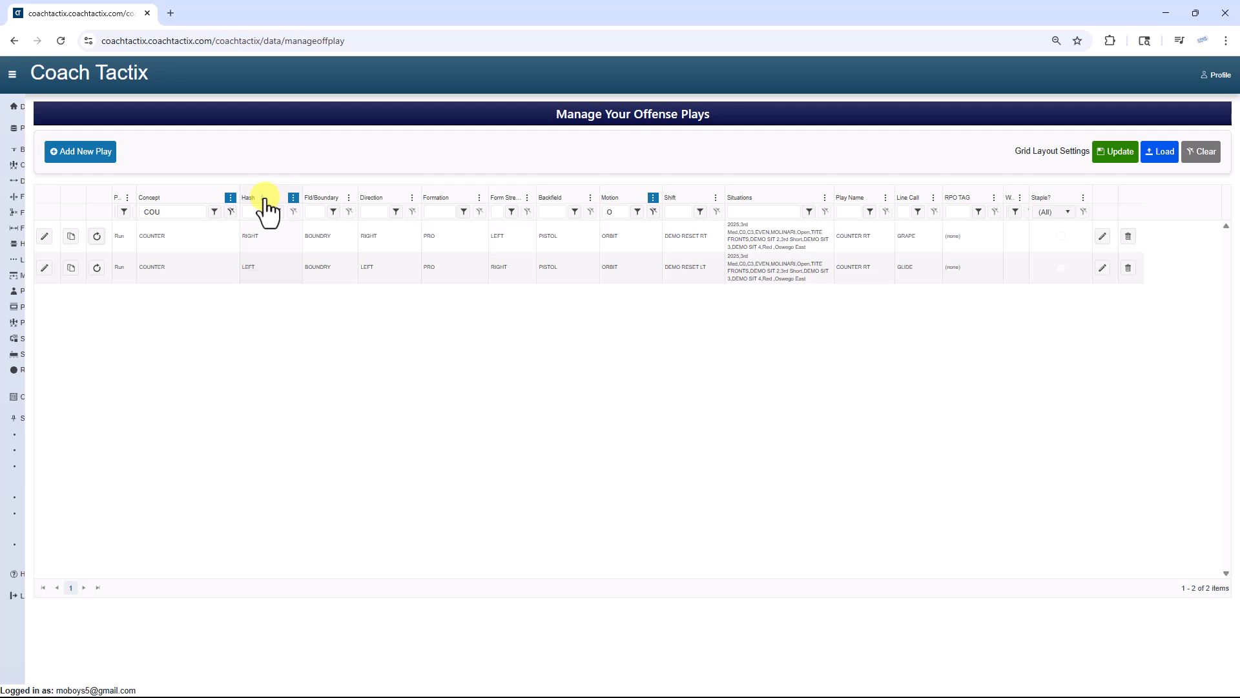
- Clone the left-hash COUNTER play and save one of the two copies with Formation DOBY and Motion JETR
left_click(71, 269)
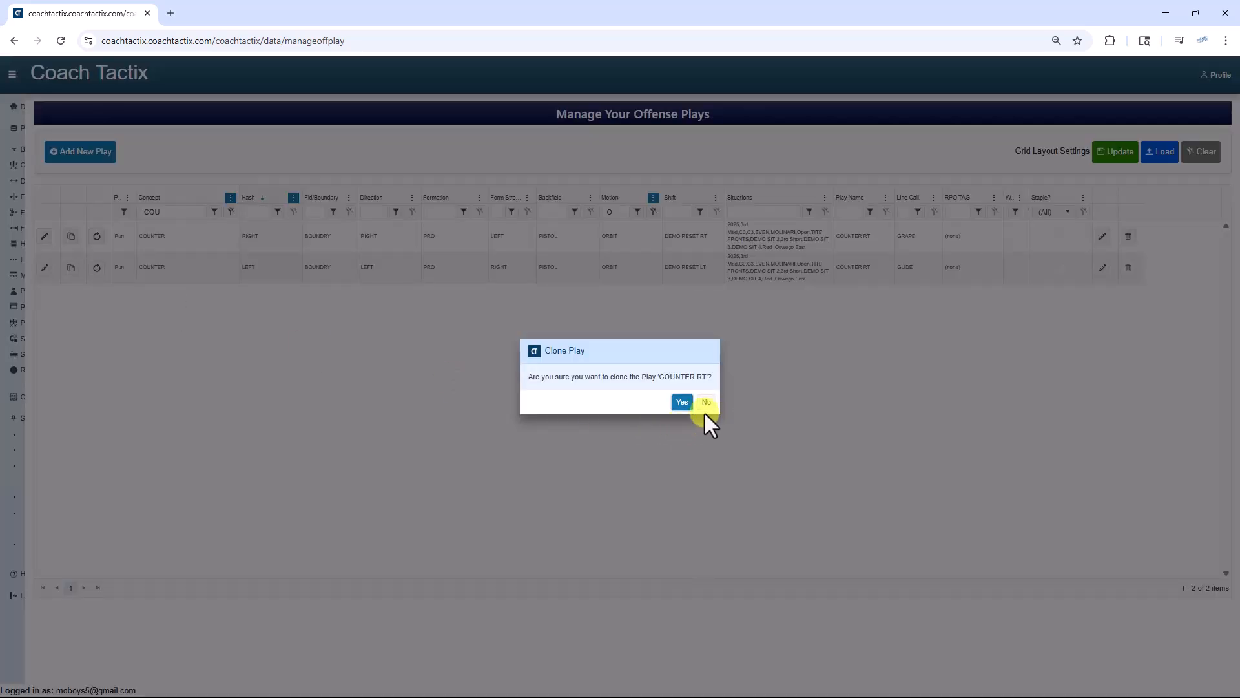
left_click(682, 402)
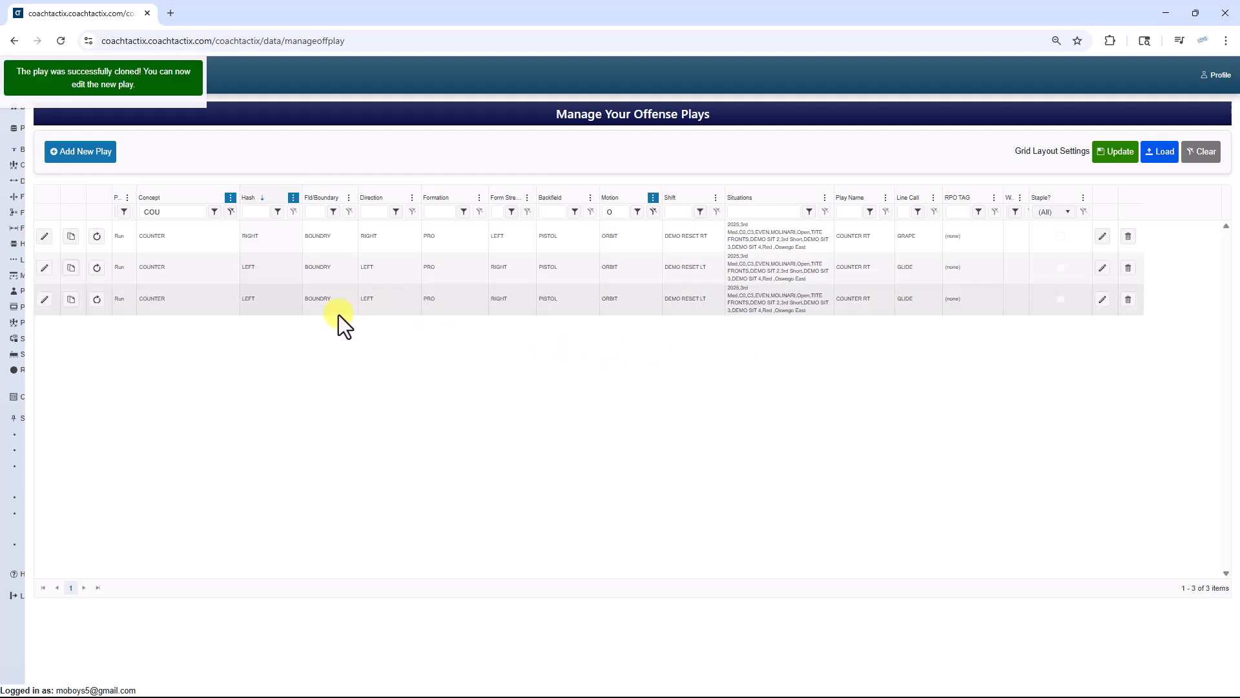
left_click(435, 303)
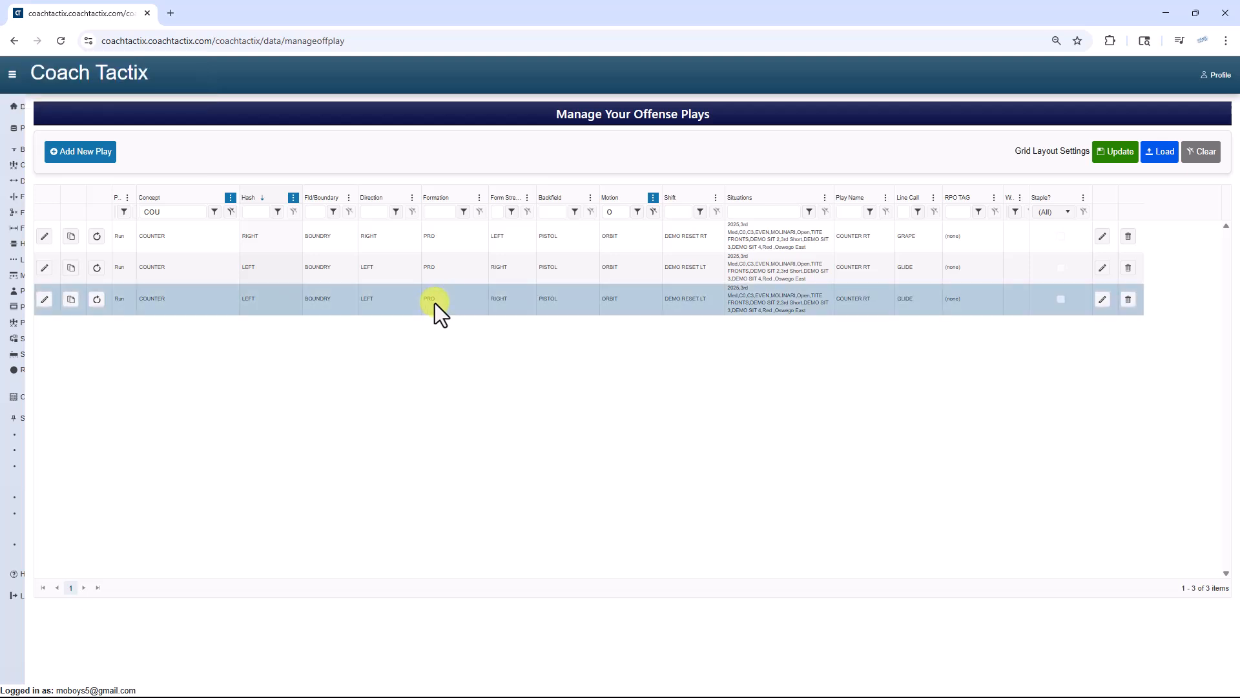
left_click(435, 304)
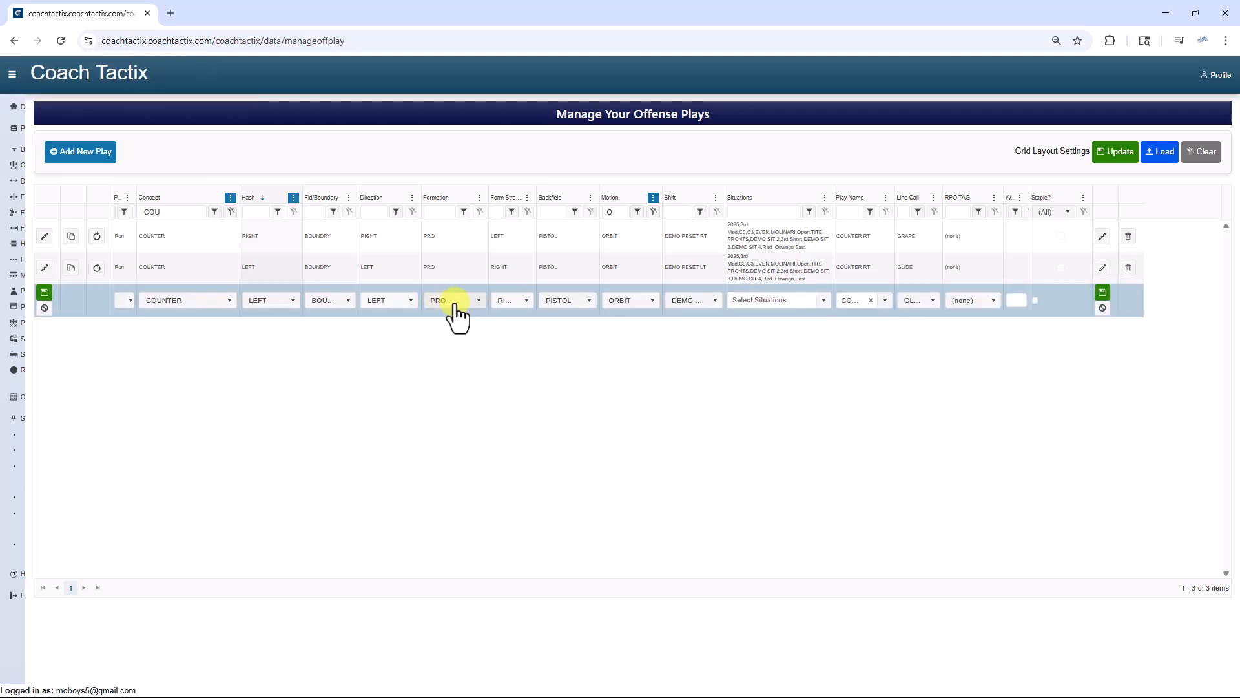
left_click(454, 311)
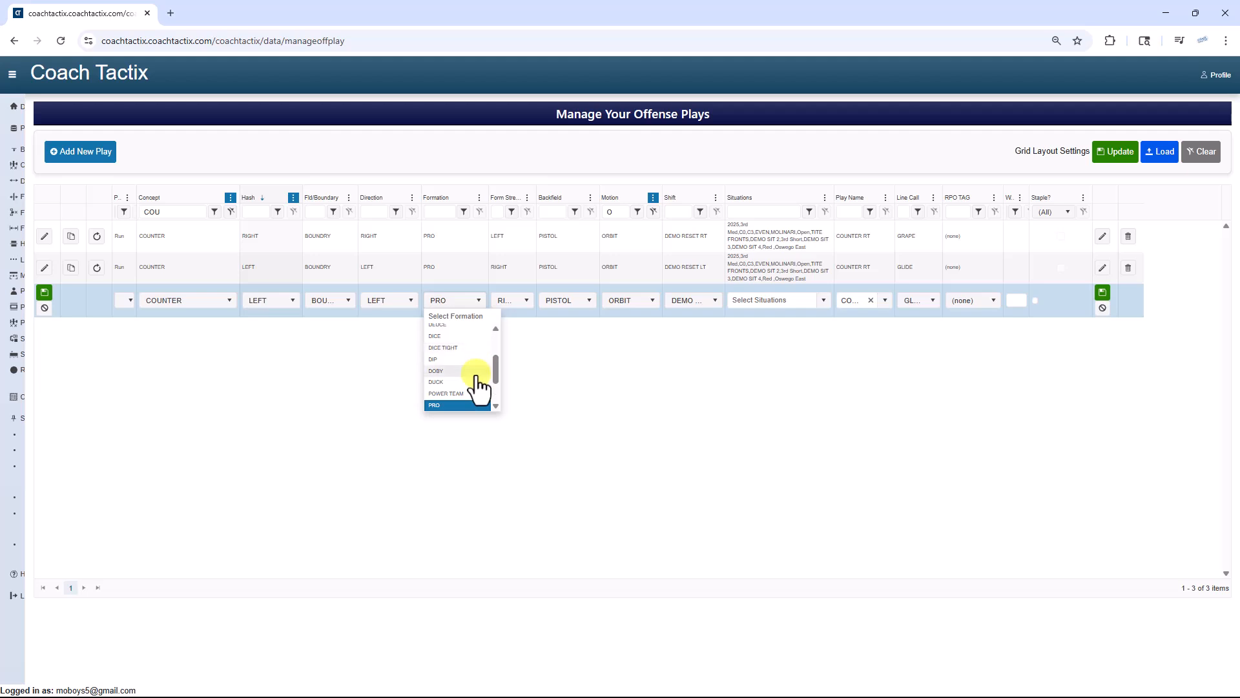
left_click(477, 382)
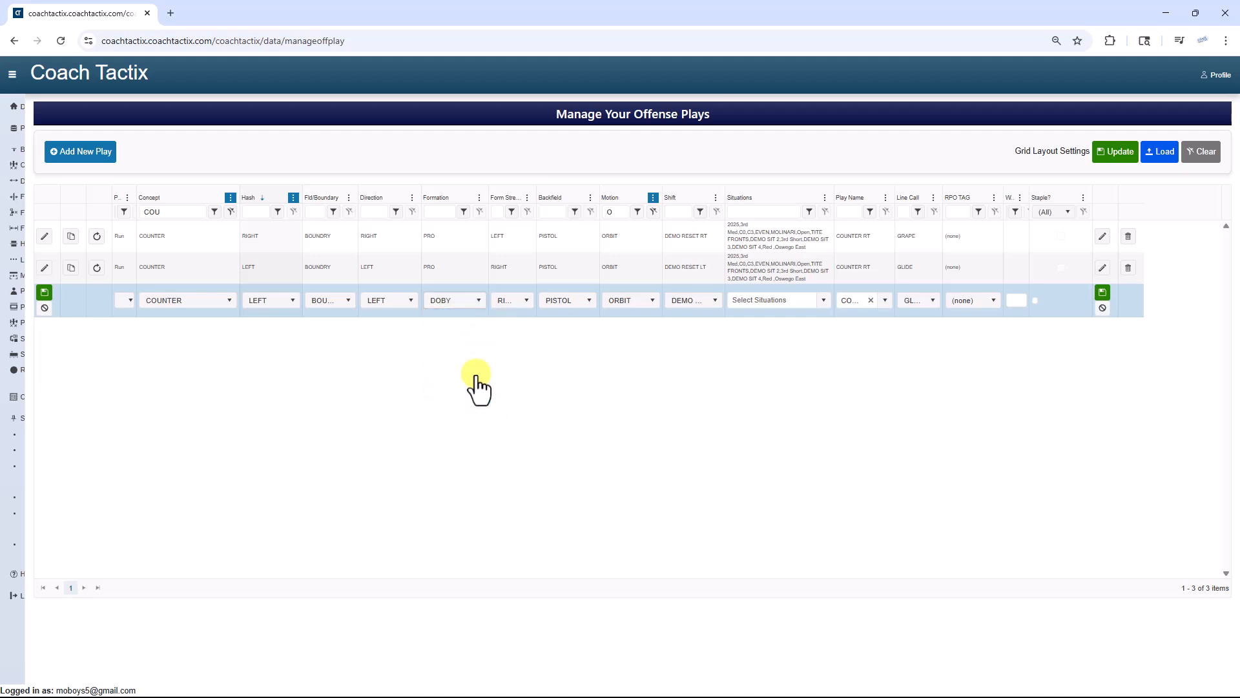
left_click(624, 301)
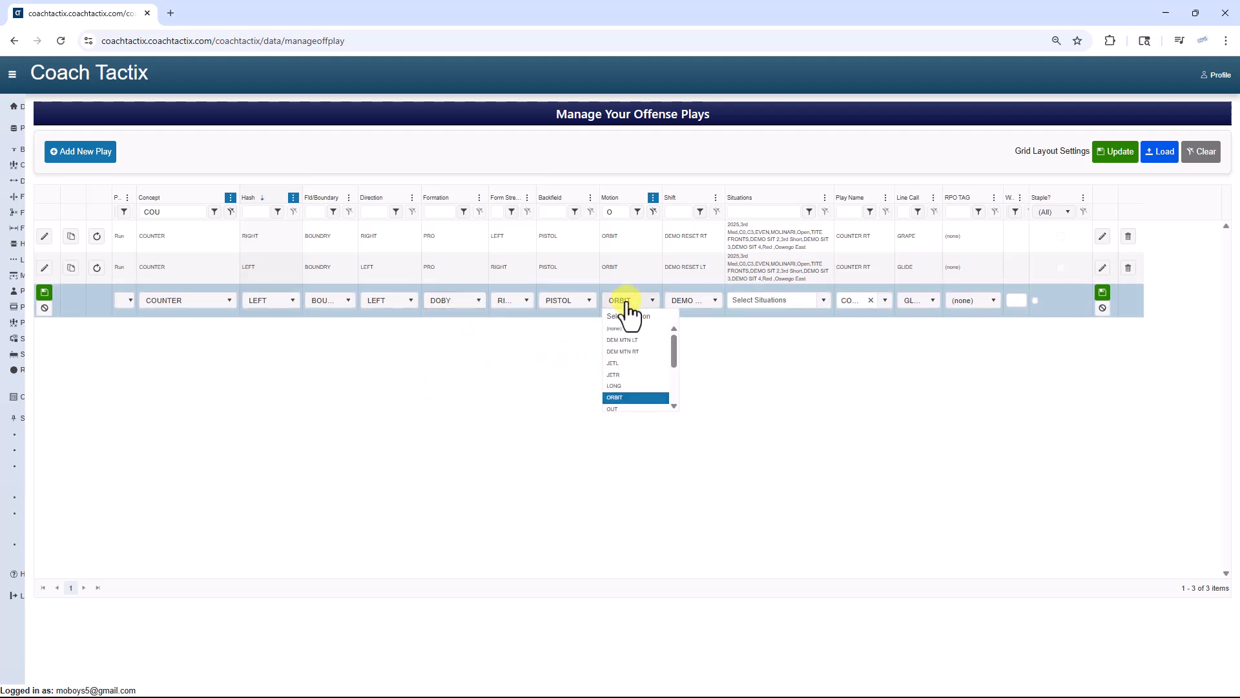
left_click(638, 375)
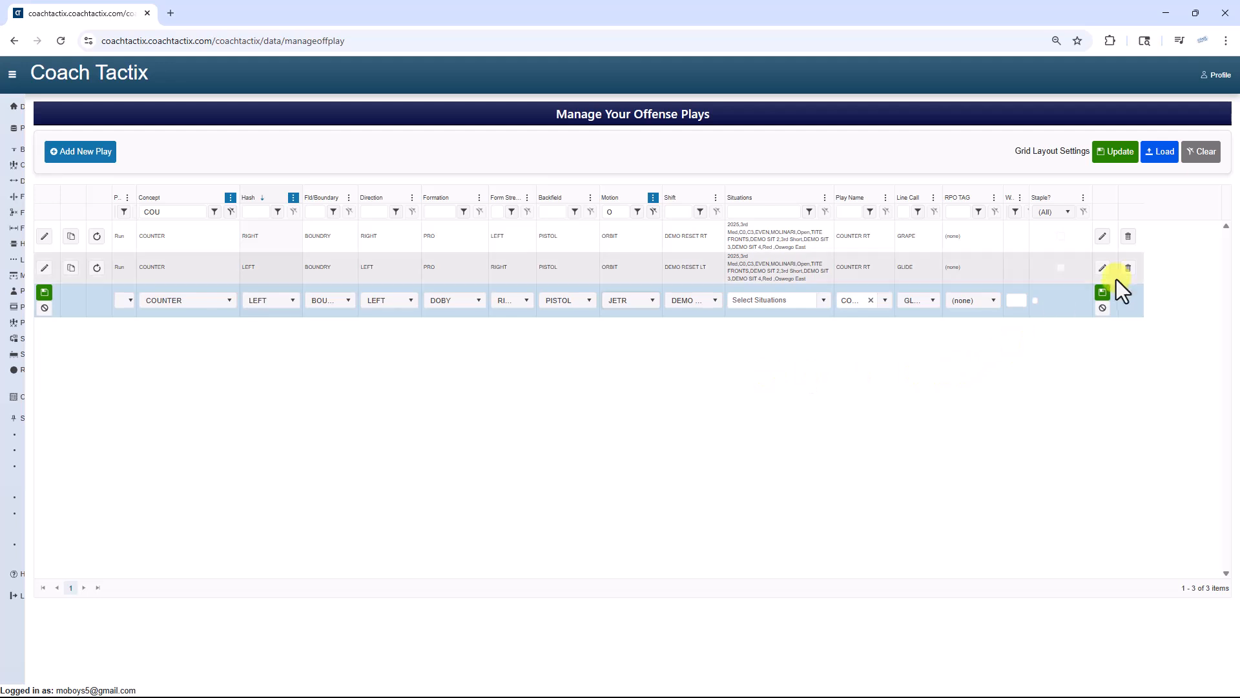
left_click(1101, 294)
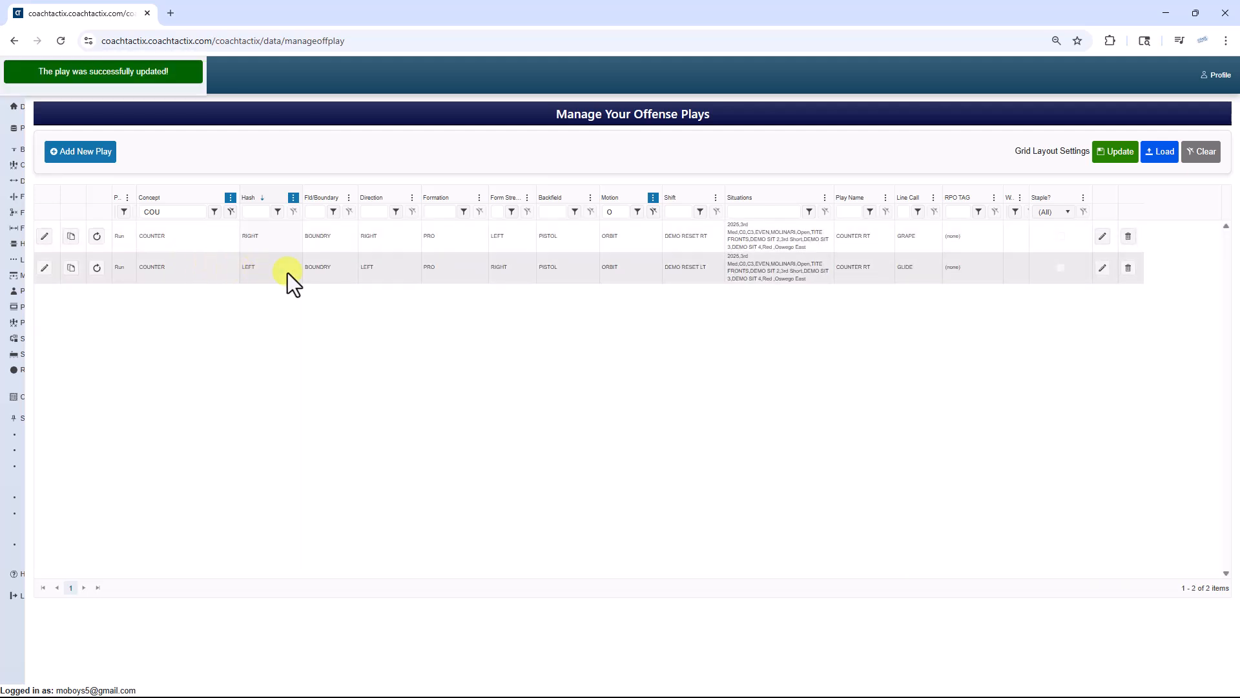
- Clear the Motion filter and filter the Formation column by DO
left_click(653, 211)
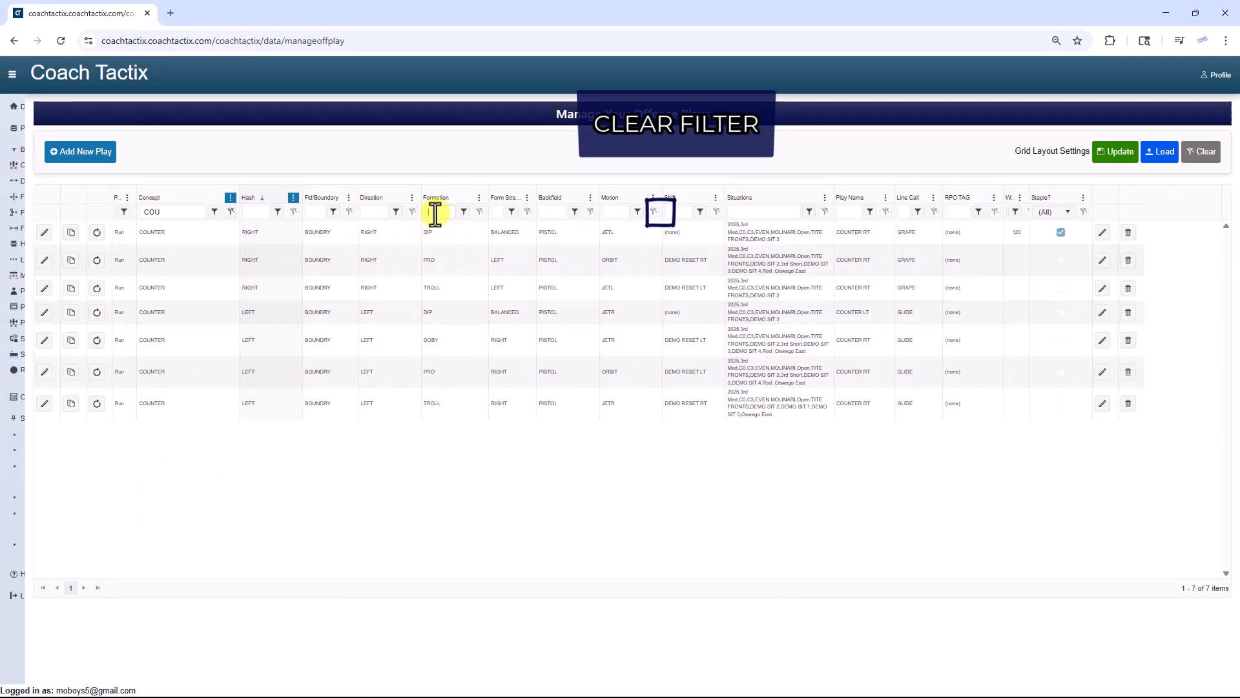
left_click(432, 213)
type("D")
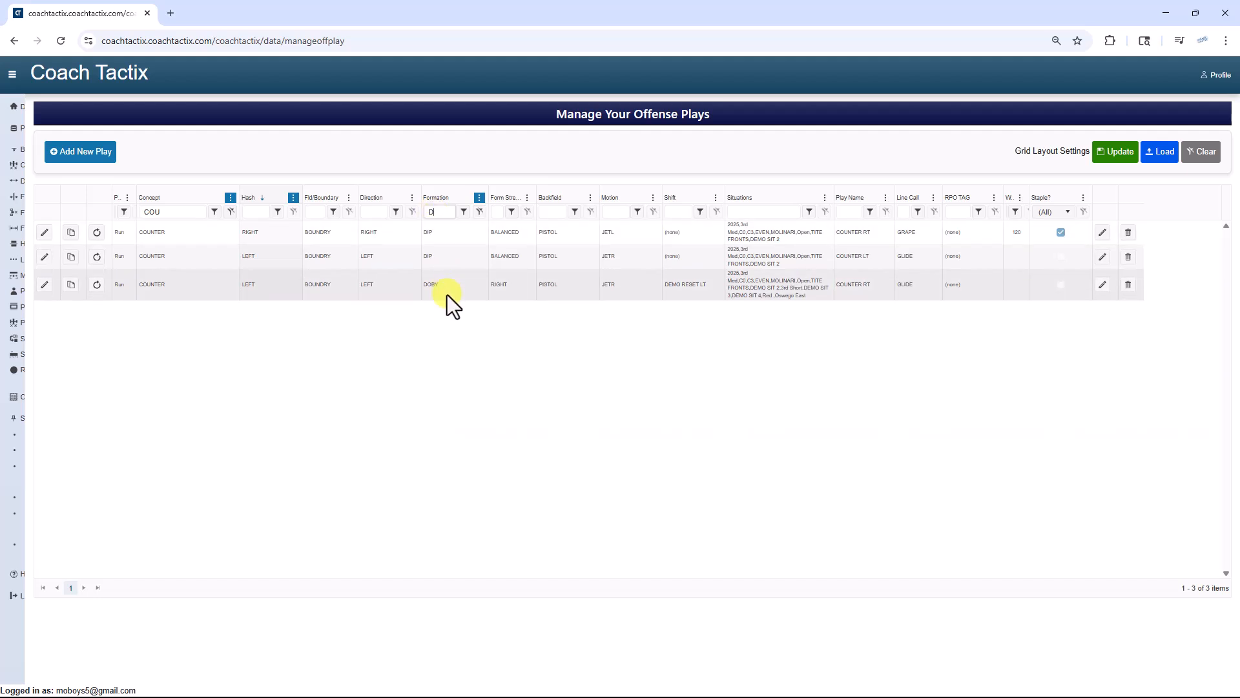
type("O")
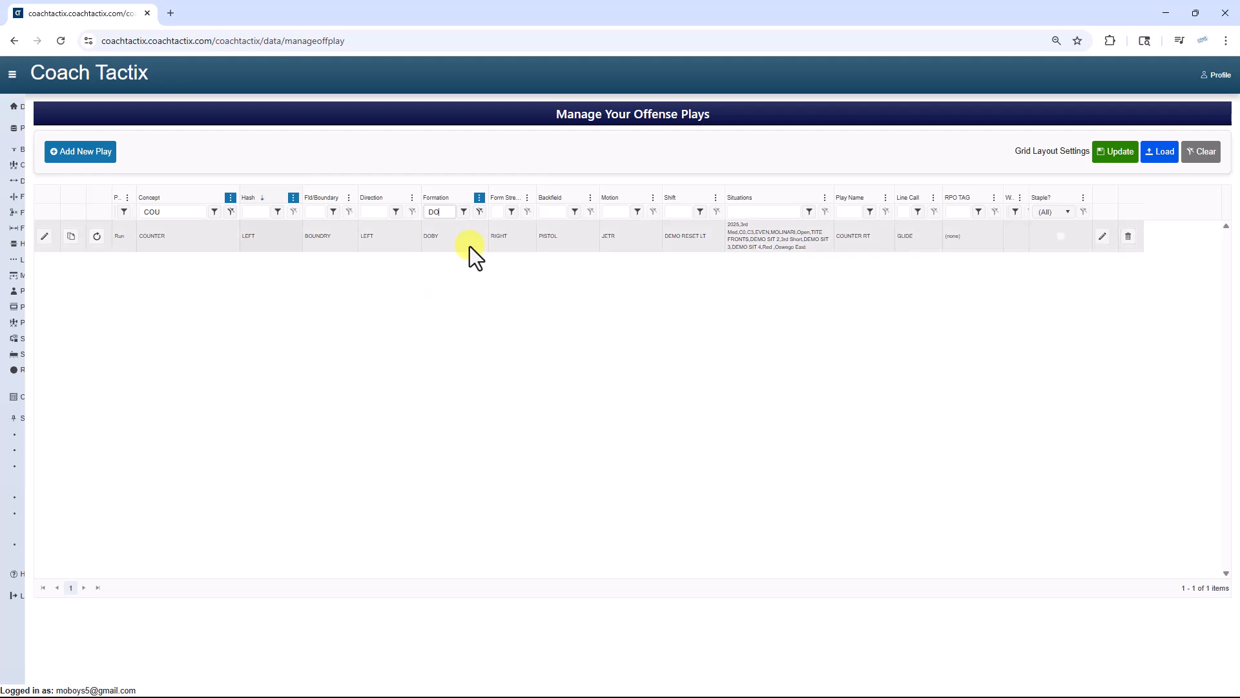
- Create a flipped copy of the DOBY formation play and confirm it
left_click(97, 237)
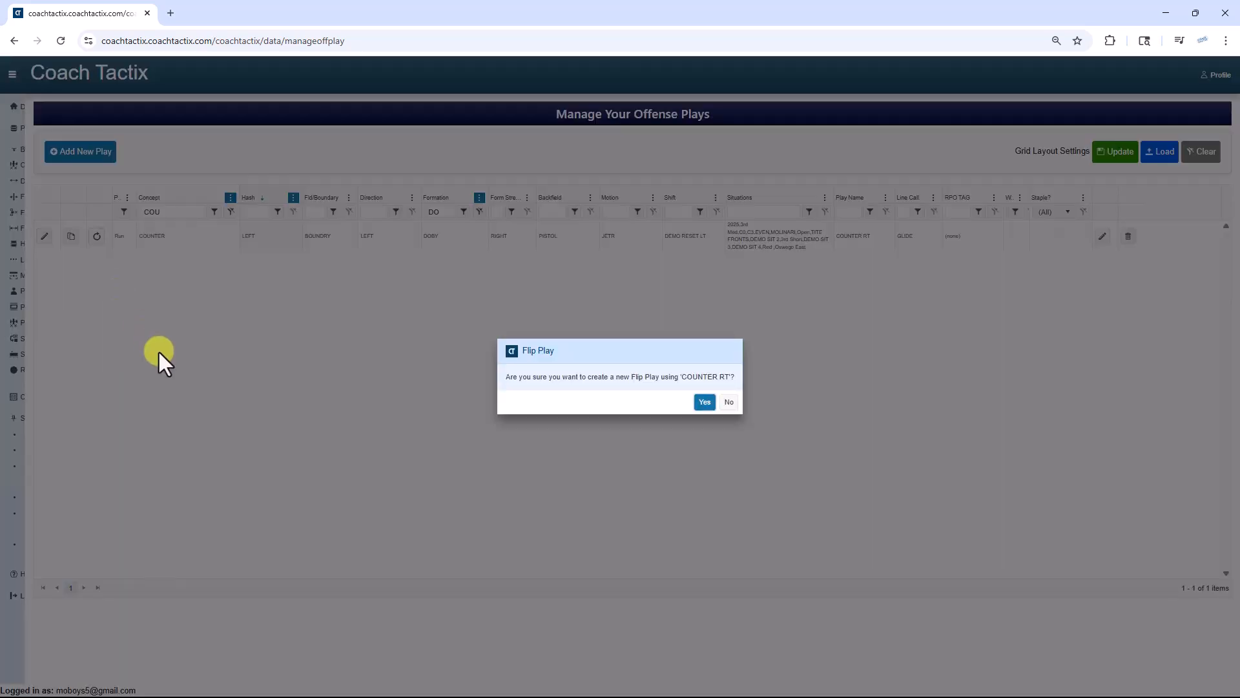
left_click(705, 402)
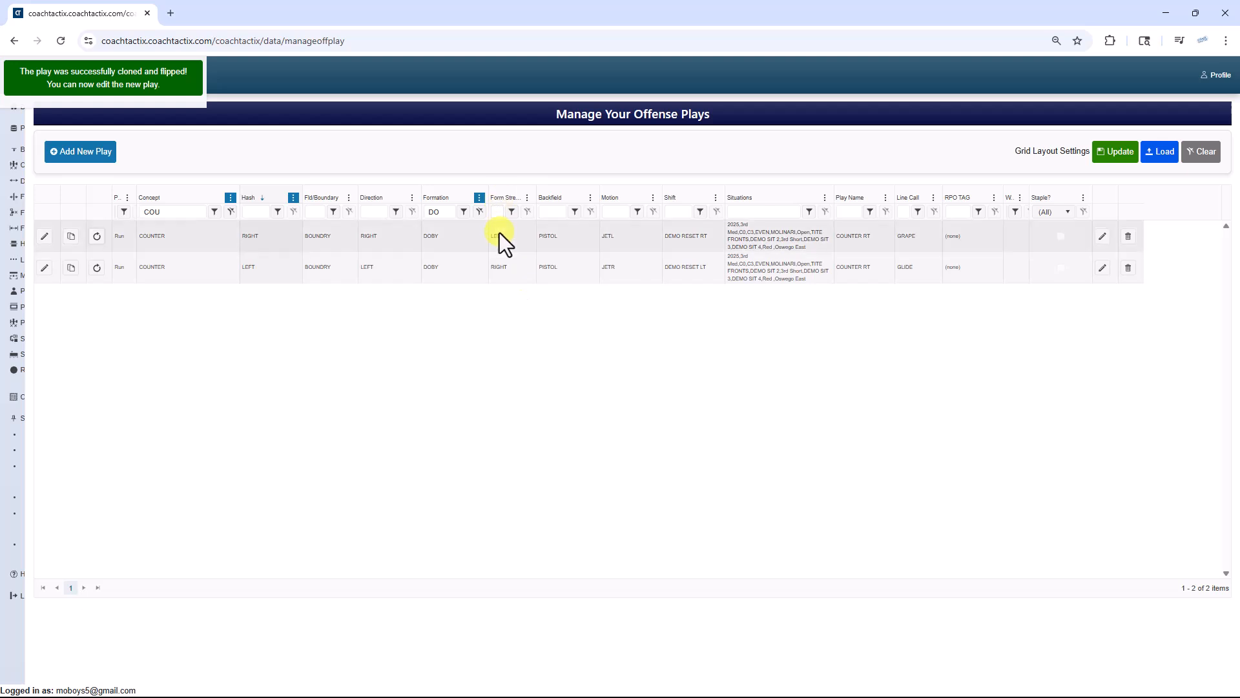
- Clear the Formation filter and sort the COUNTER plays by Hash in ascending order
left_click(480, 212)
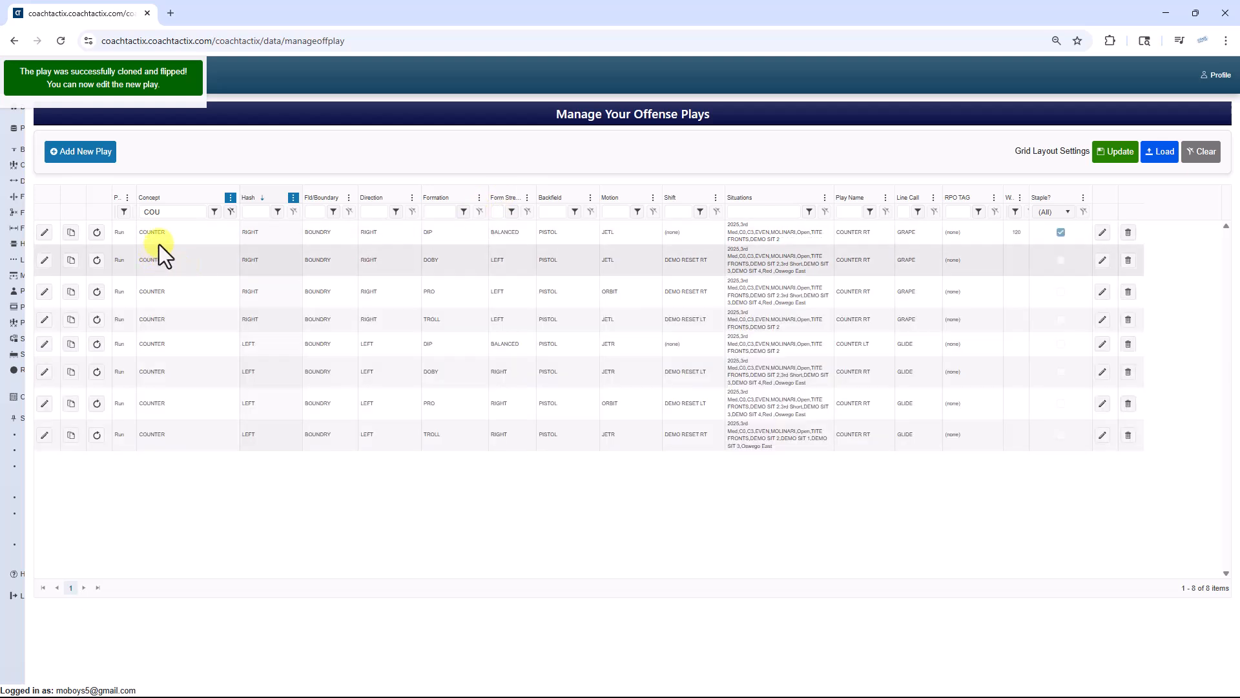
left_click(258, 198)
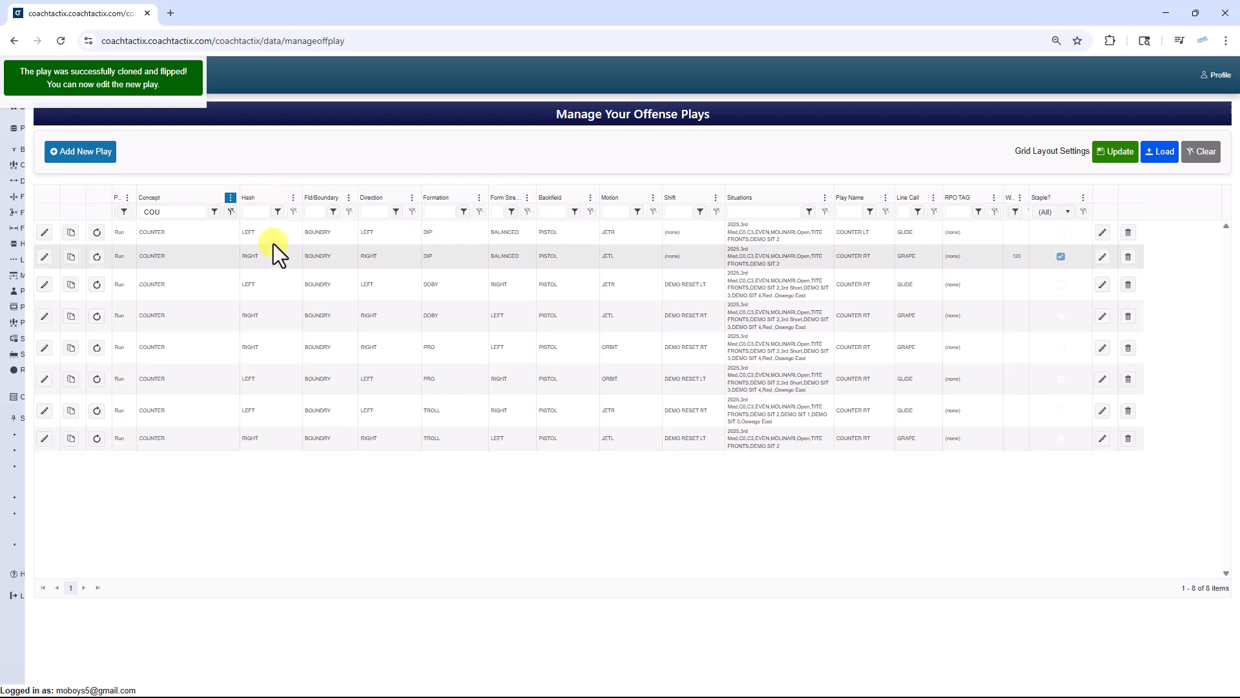
left_click(258, 201)
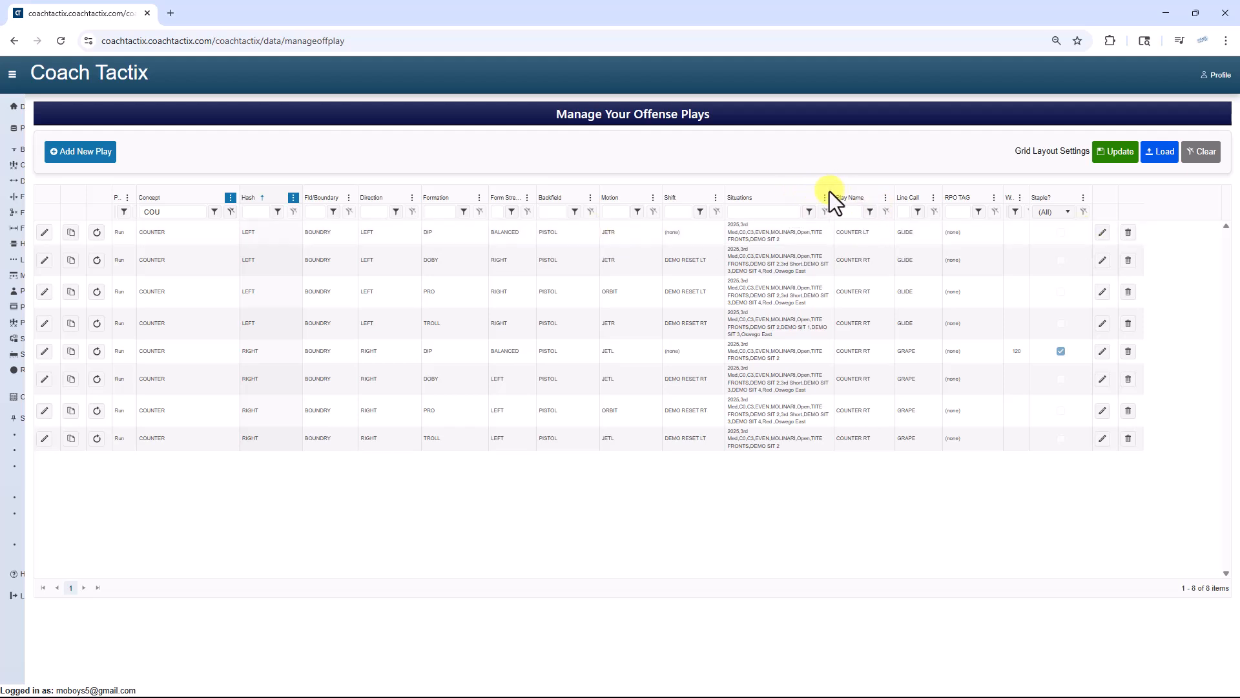
- Widen the Situations column slightly and clear the Concept filter
mouse_move(832, 191)
left_mouse_down()
mouse_move(809, 191)
mouse_move(832, 191)
left_mouse_up()
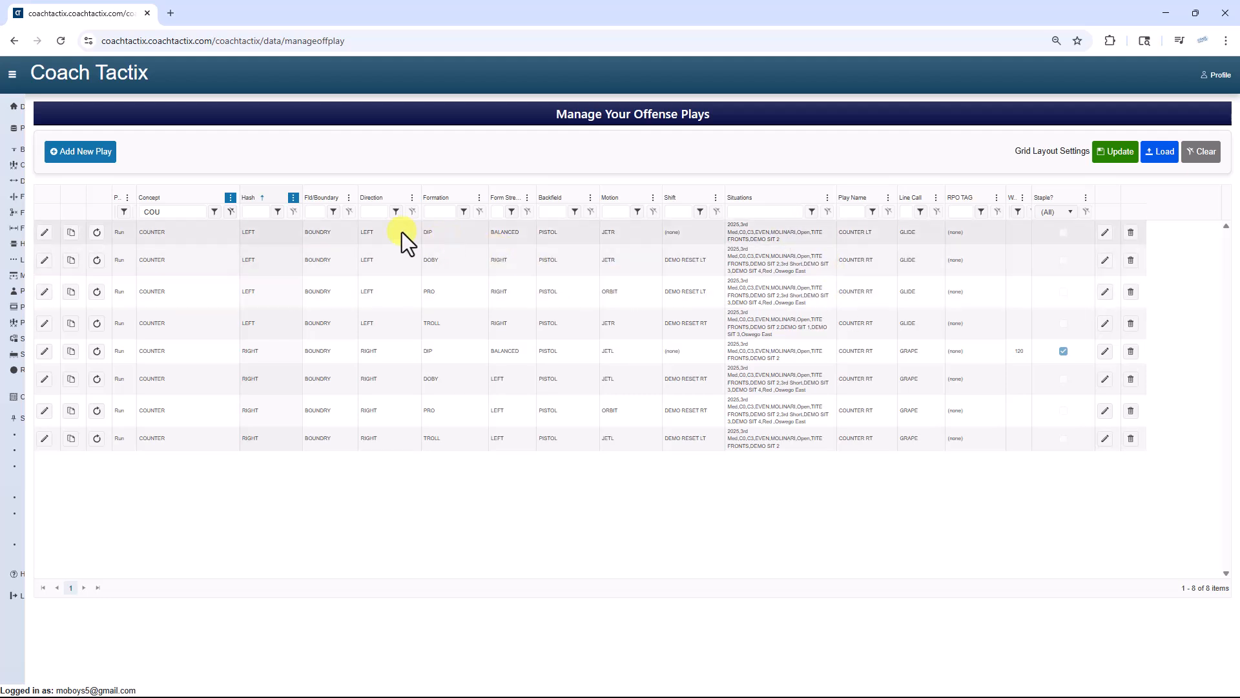
left_click(231, 211)
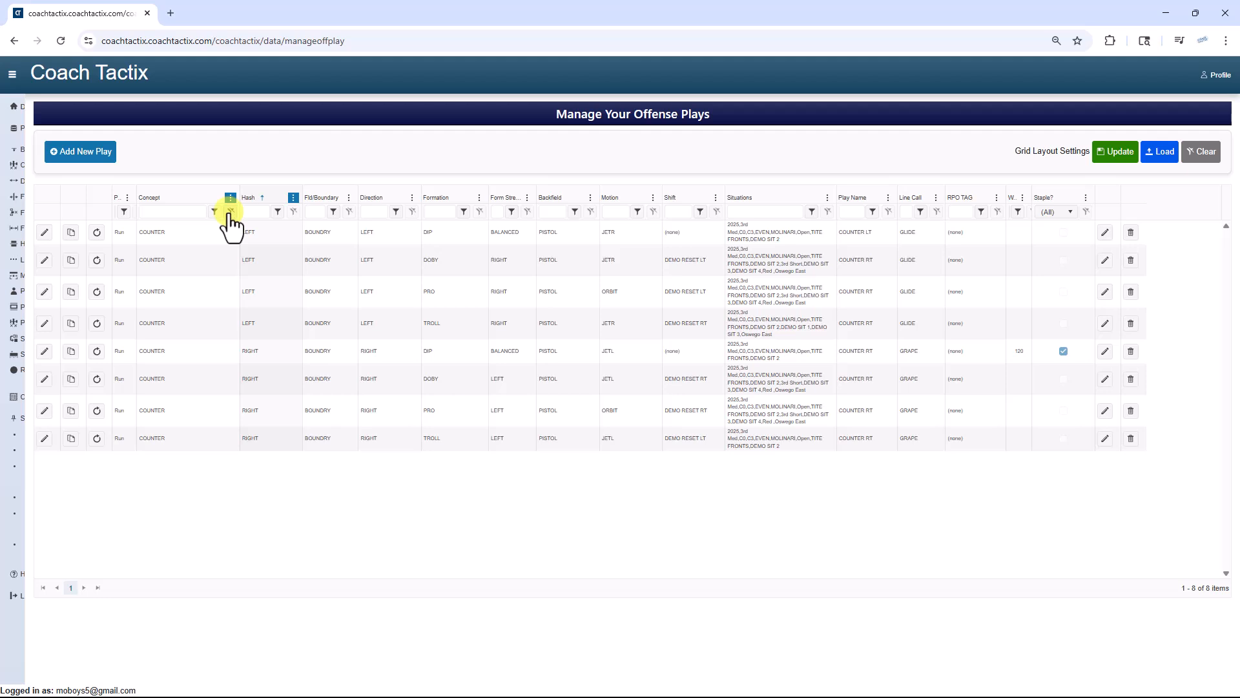